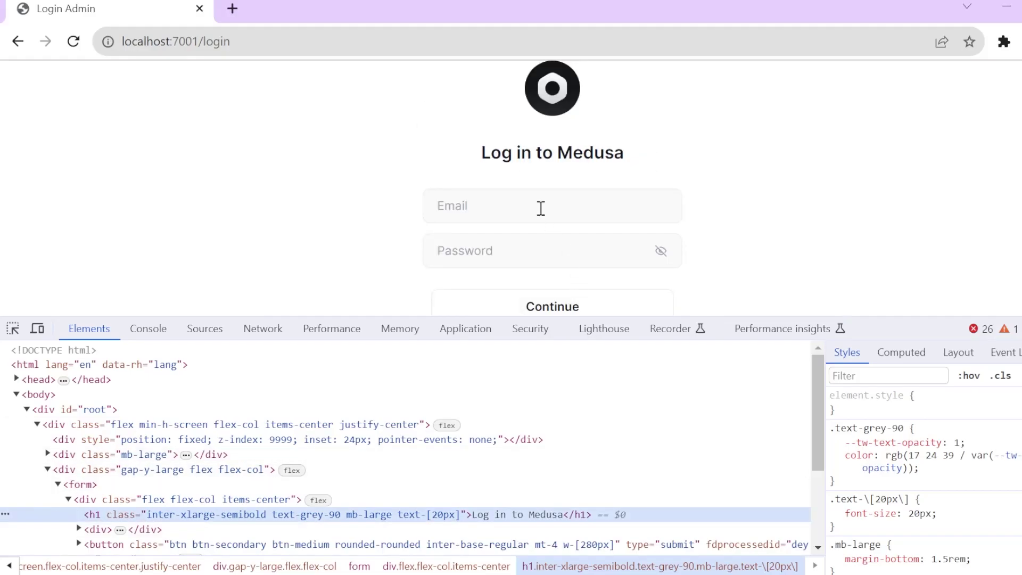
Sign in to Medusa Admin with the admin email and password to reach the orders list.
left_click(538, 206)
type("admin@")
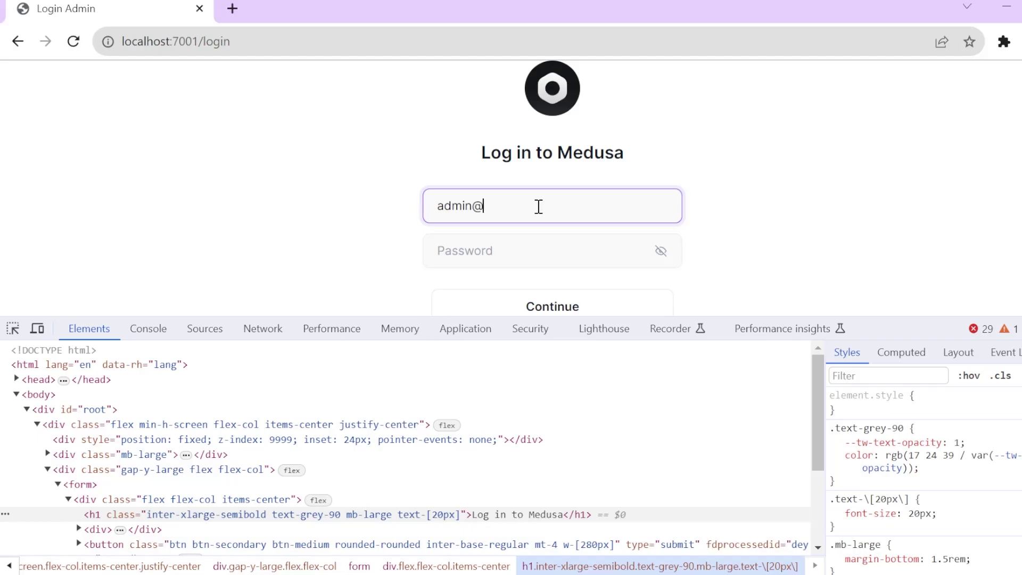
left_click(554, 251)
left_click(554, 243)
type("sa-test.com")
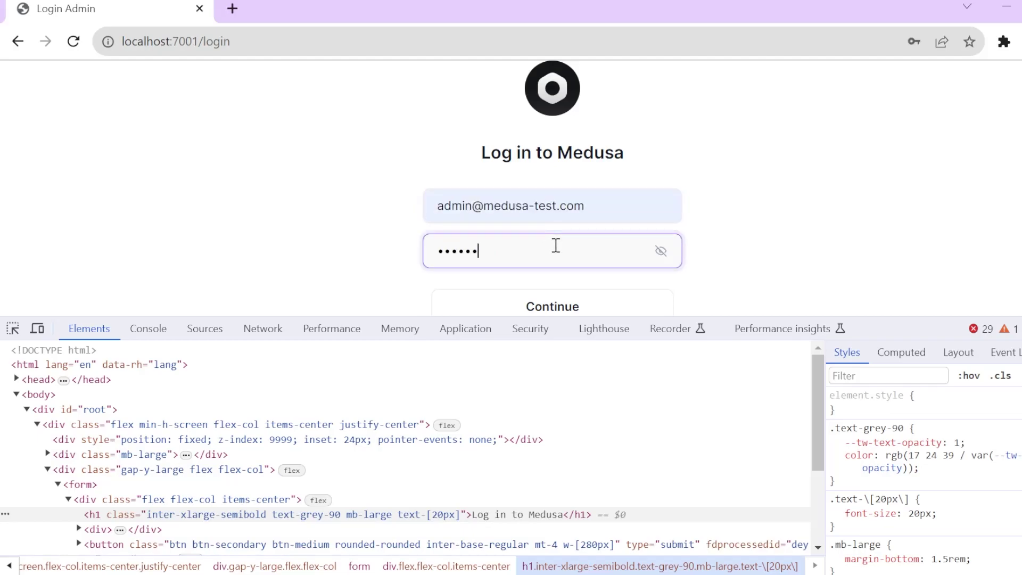
key("Return")
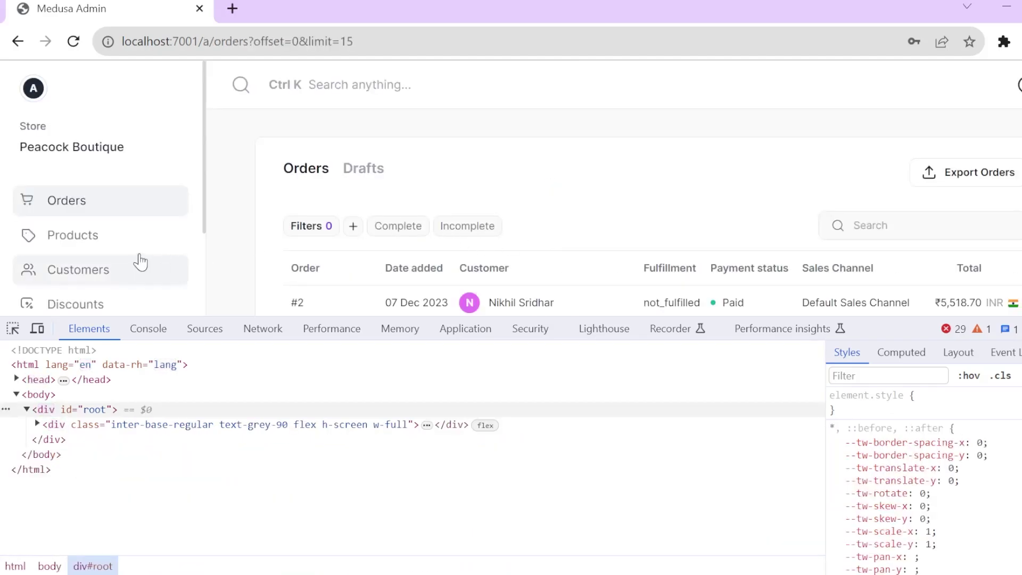
Open the Products catalogue and close the DevTools panel.
left_click(105, 235)
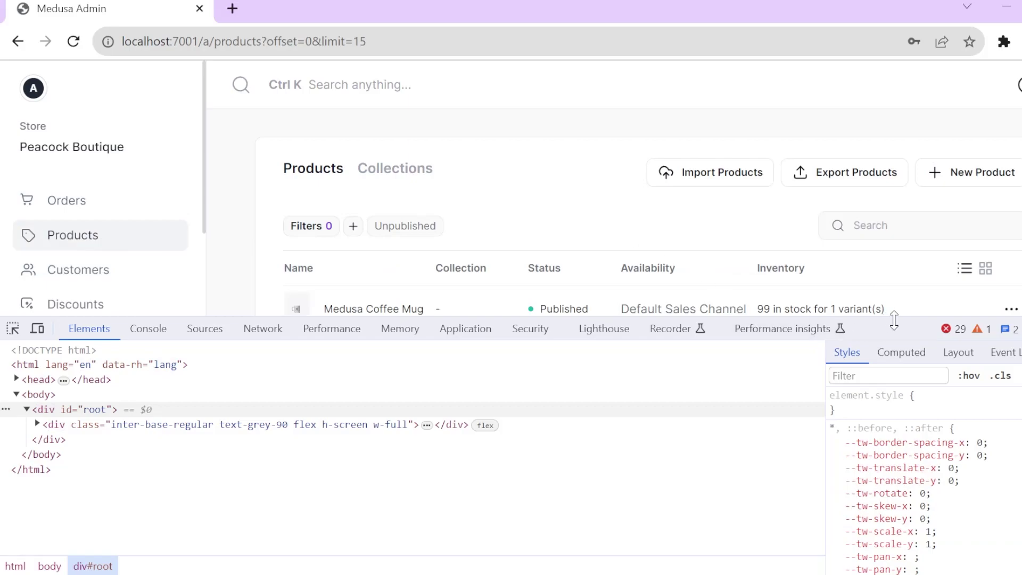
left_click_drag(902, 318, 909, 419)
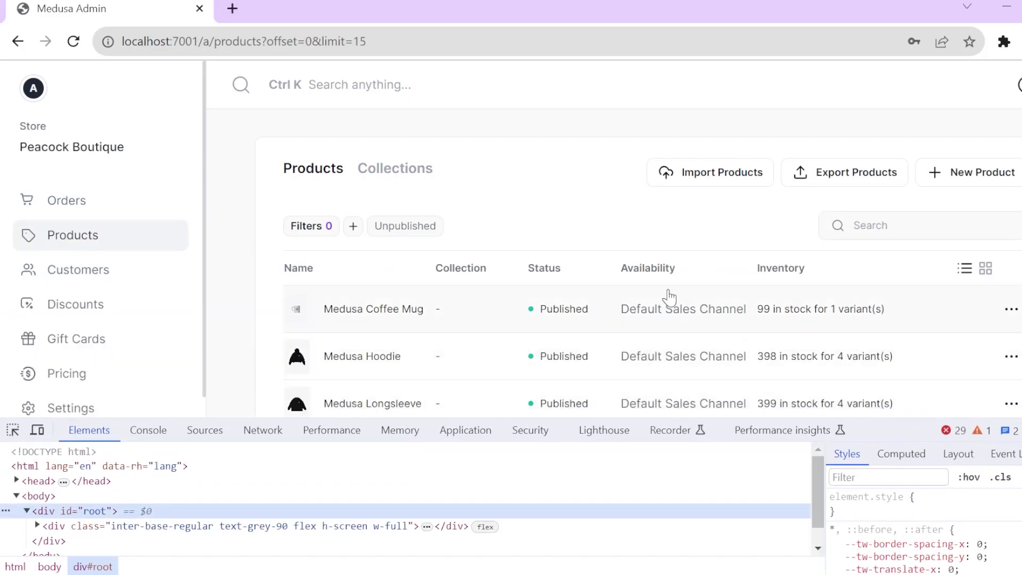
scroll(655, 292, "down", 5)
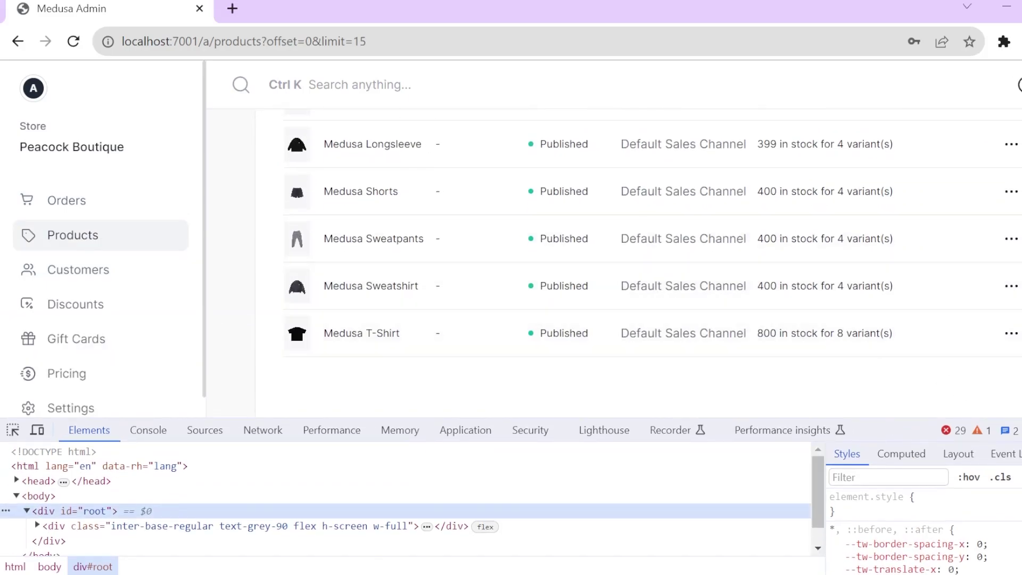
key("F12")
scroll(643, 308, "up", 5)
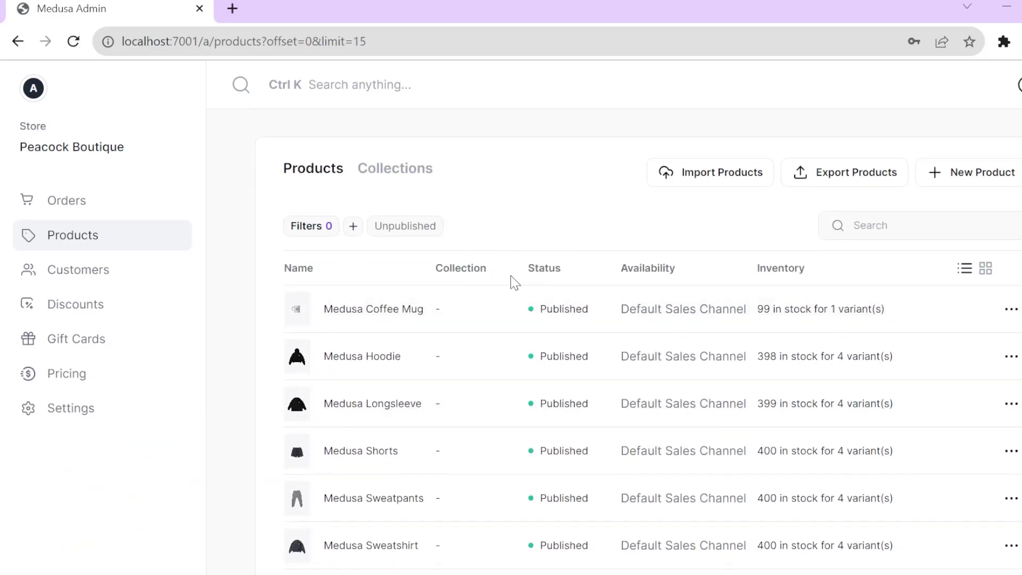
Draft 'White Jacket': subtitle 'Warm and cozy', handle winter-jacket, 100% wool, woolen white jacket description.
left_click(950, 186)
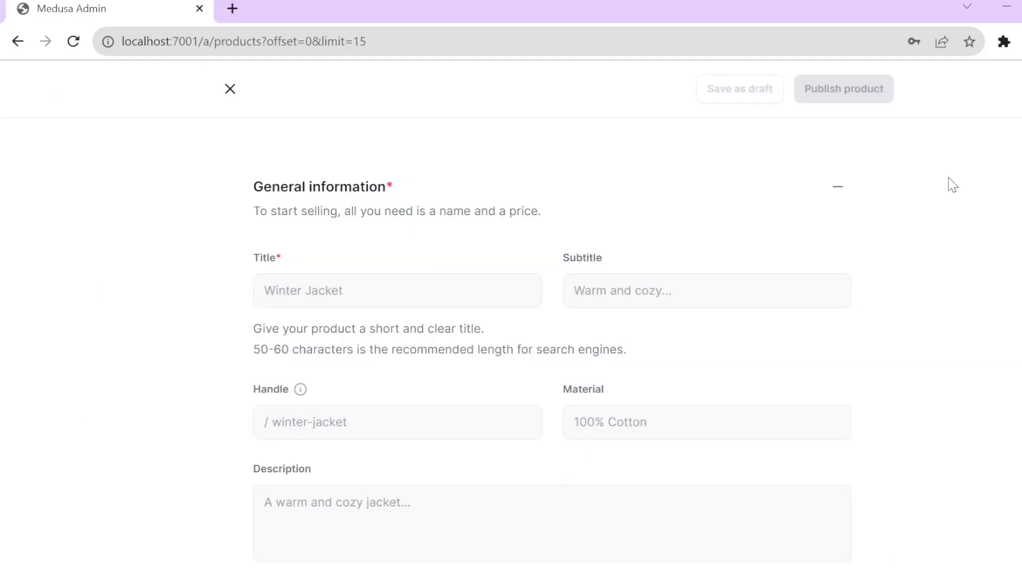
left_click(382, 293)
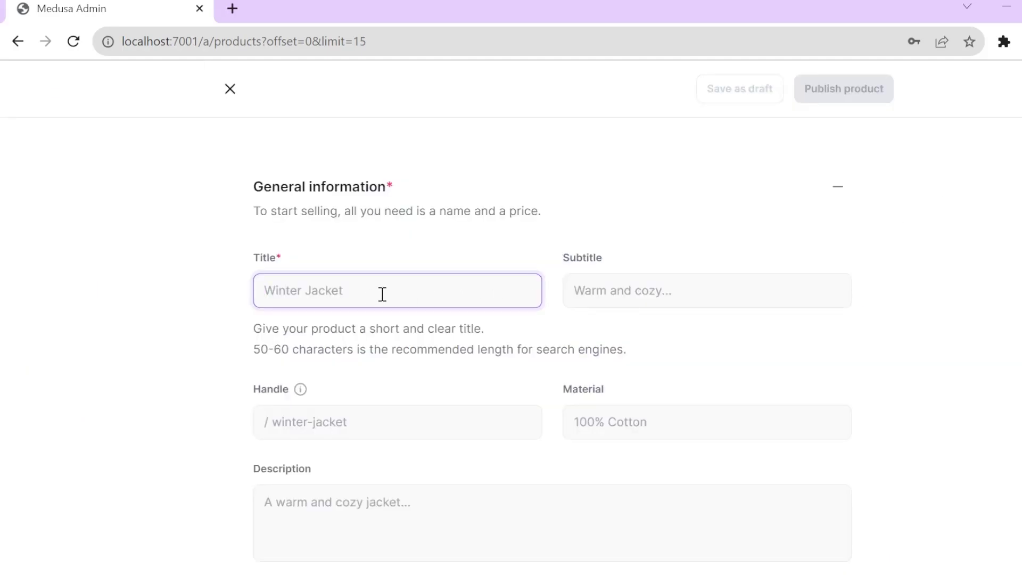
type("White Ja")
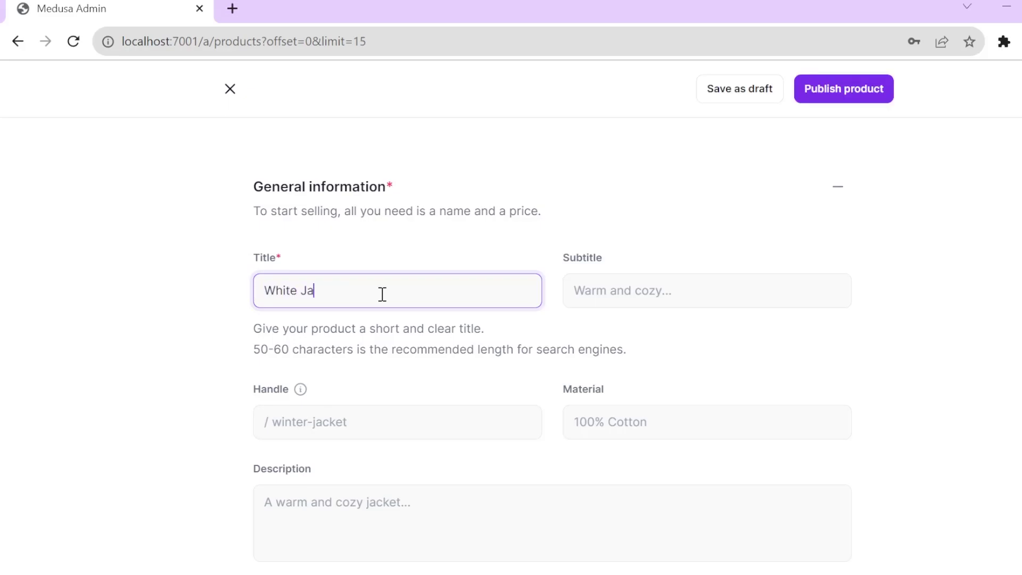
type("cket")
key("Tab")
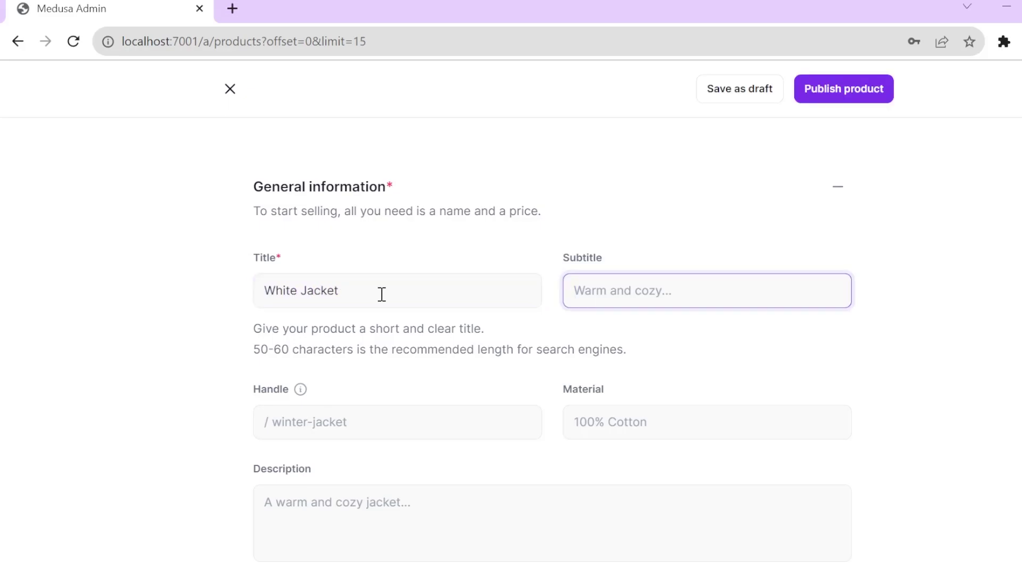
type("Warm ")
type("and cozy")
key("Tab")
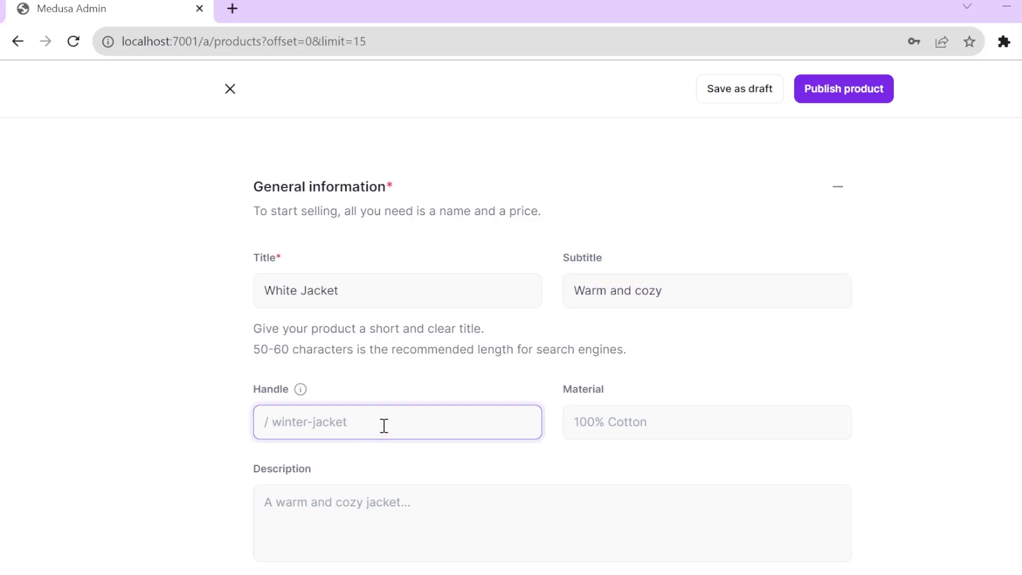
type("winter-jacket")
left_click(611, 423)
type("100% ")
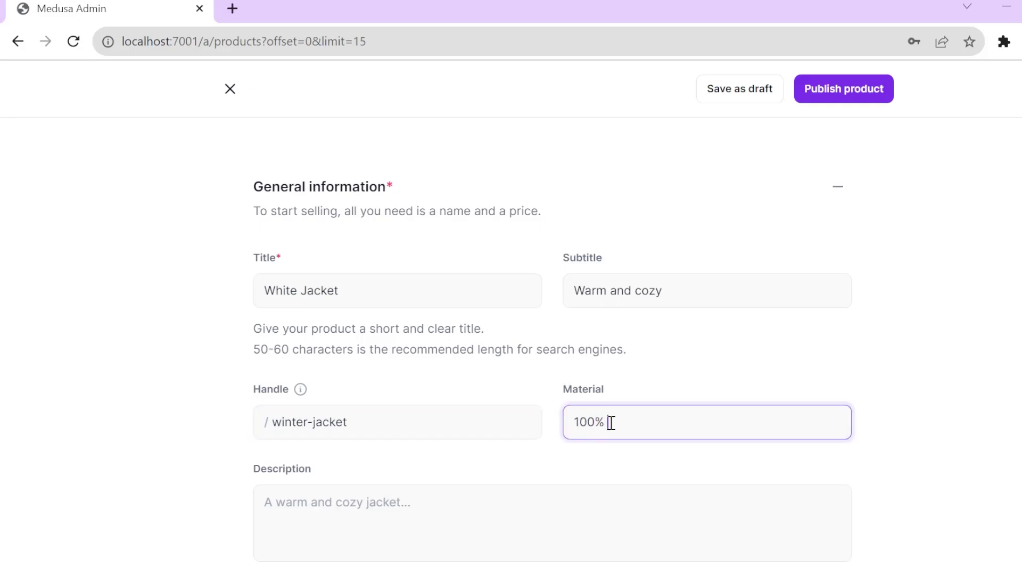
type("wool")
scroll(611, 424, "down", 1)
left_click(555, 411)
type("A waooo")
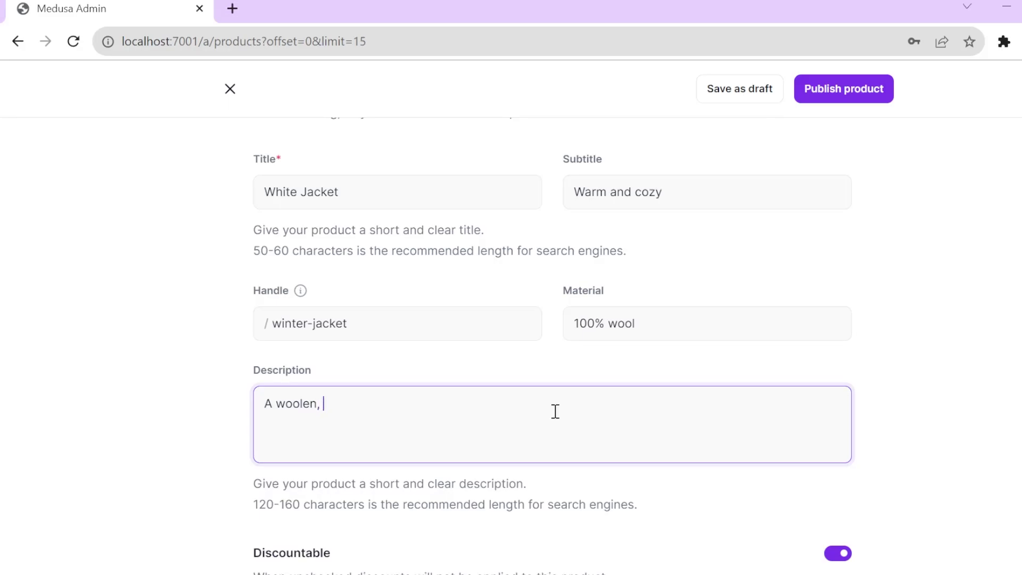
type("white, jac")
type("ket")
scroll(555, 411, "down", 2)
scroll(504, 424, "down", 2)
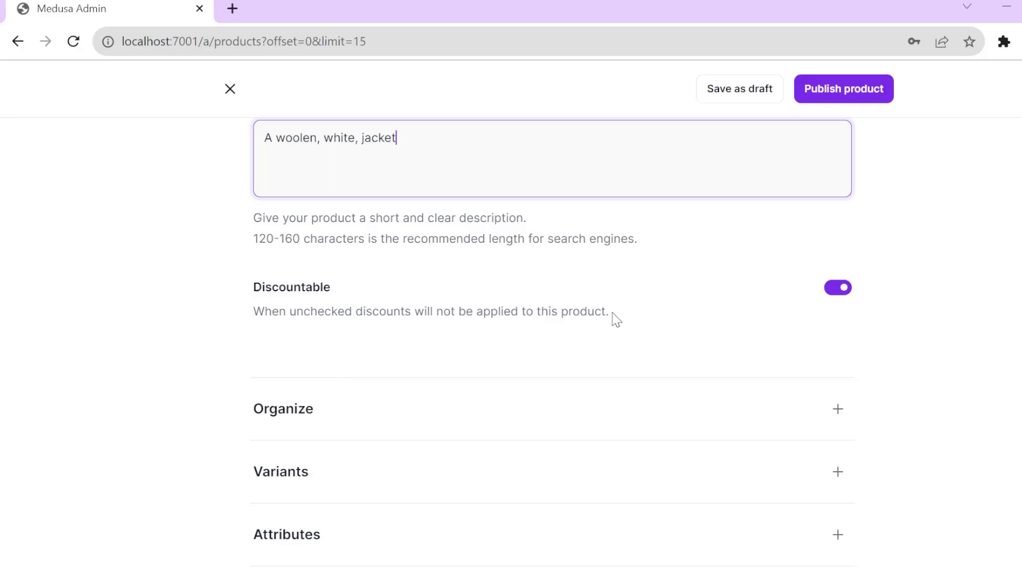
Expand Organize and check the Type and Collection dropdowns without choosing anything.
left_click(841, 300)
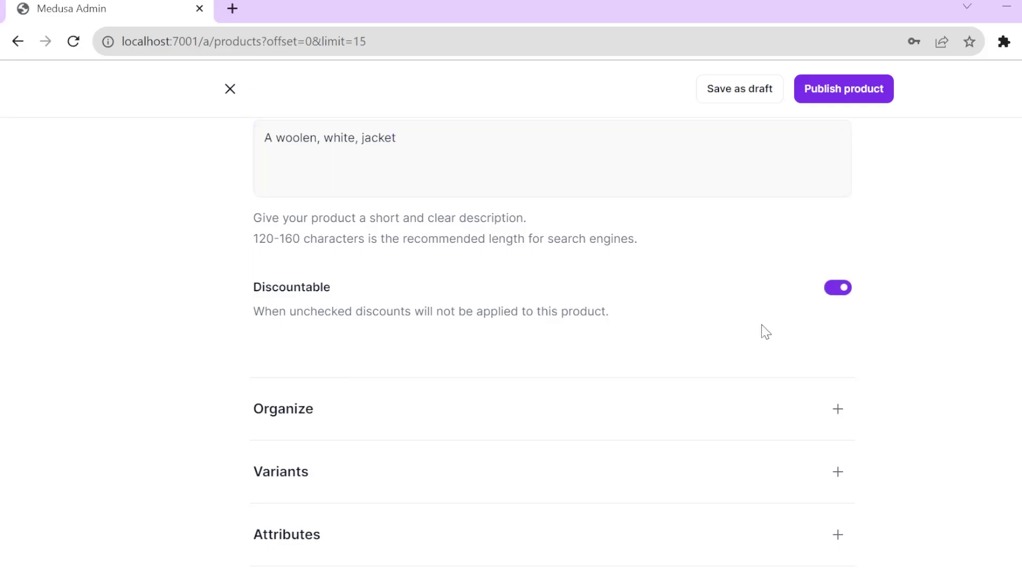
scroll(719, 339, "down", 2)
left_click(839, 295)
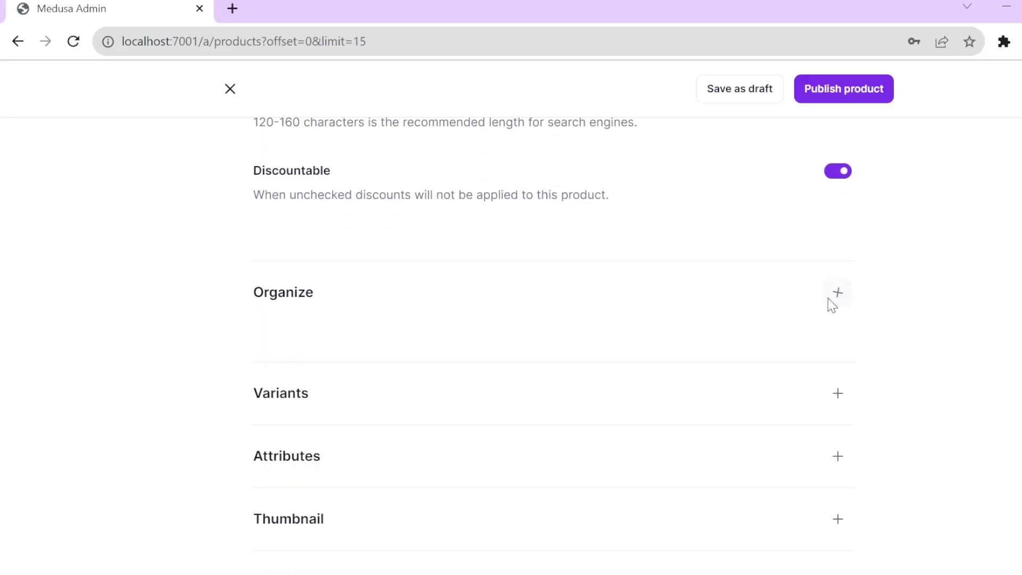
scroll(355, 426, "down", 1)
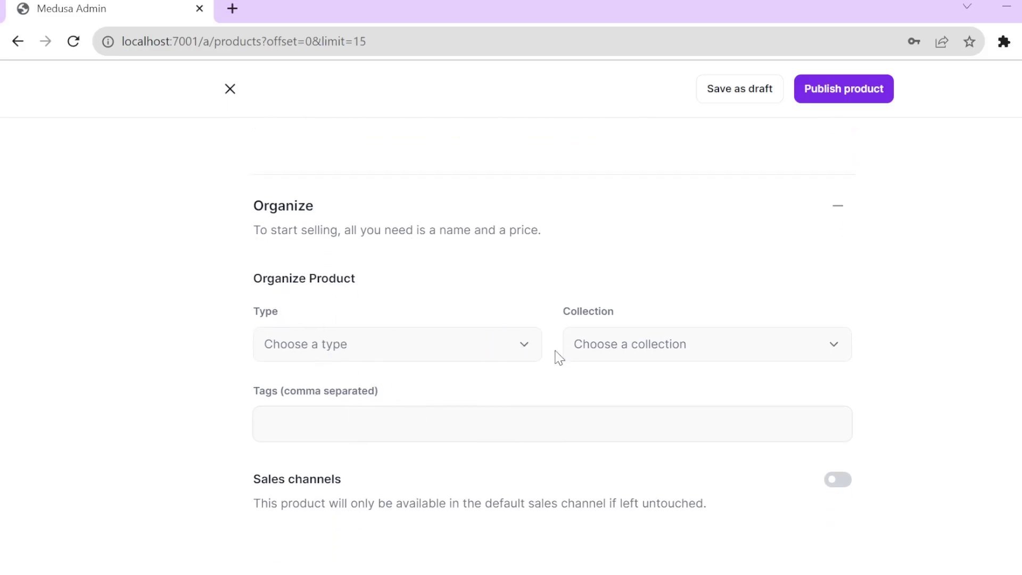
left_click(491, 347)
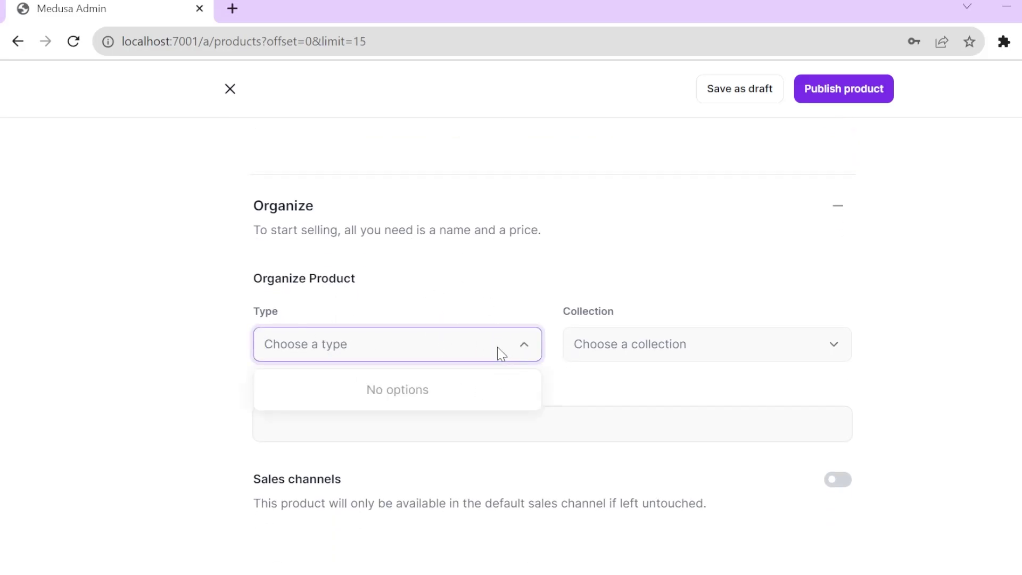
left_click(493, 354)
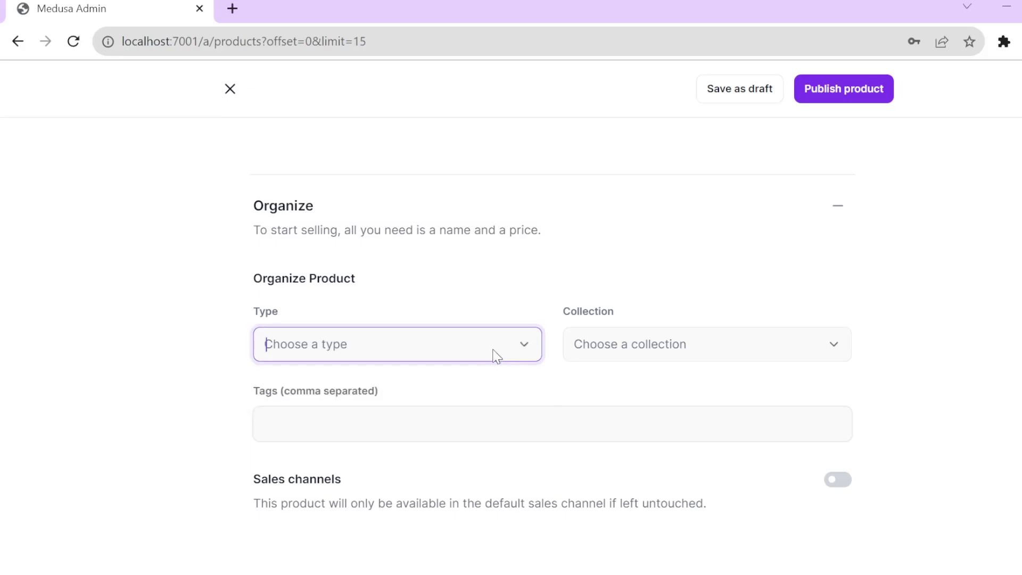
left_click(664, 355)
scroll(420, 367, "down", 1)
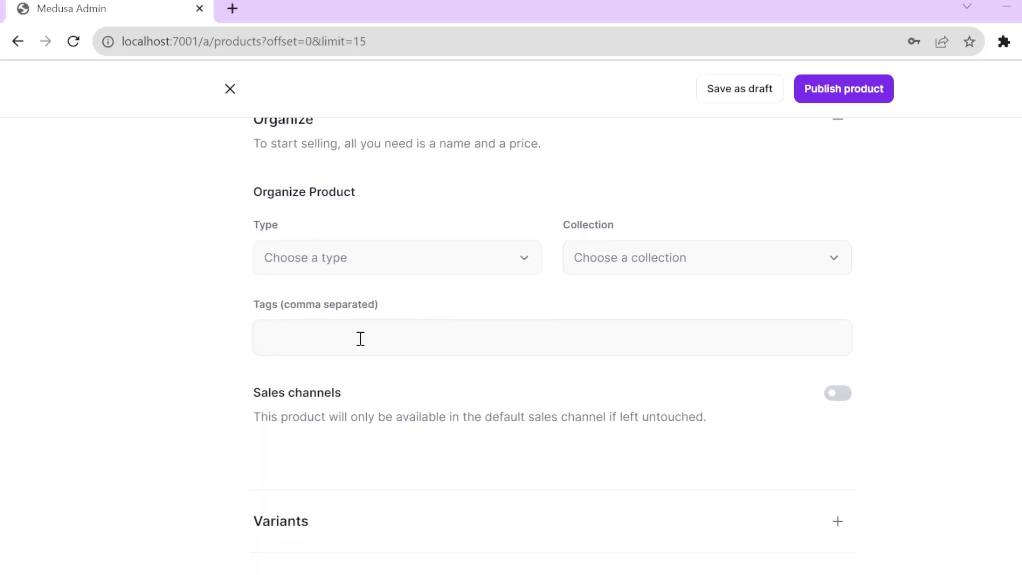
Add the product tags jacket and men.
left_click(359, 339)
type("ja")
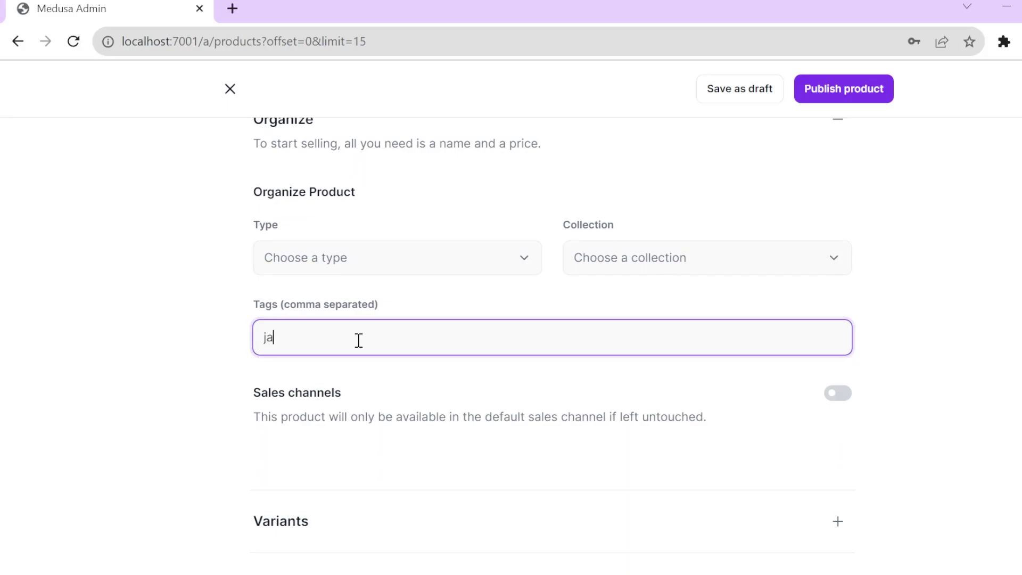
type("cket")
key("Return")
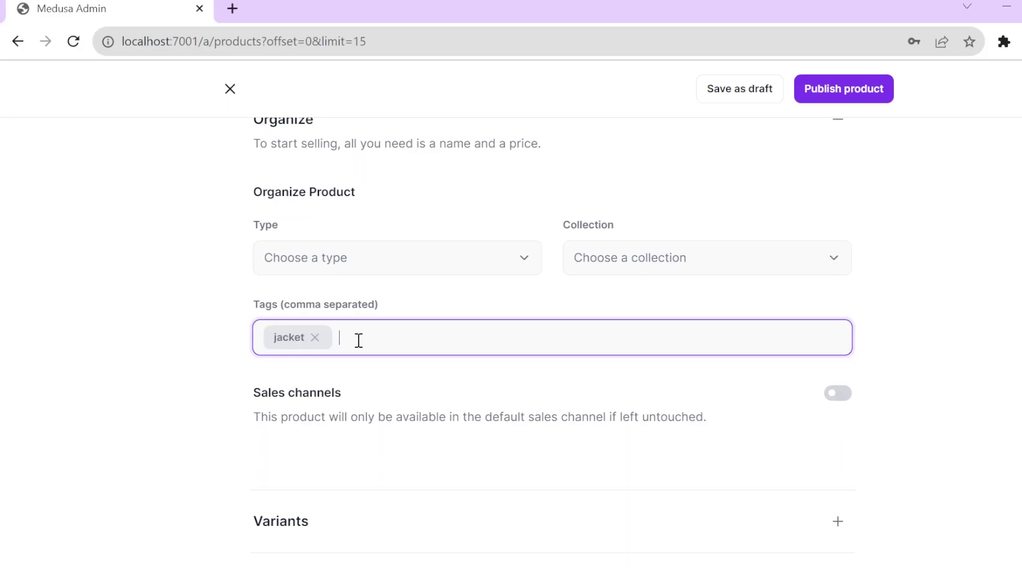
type("men")
key("Return")
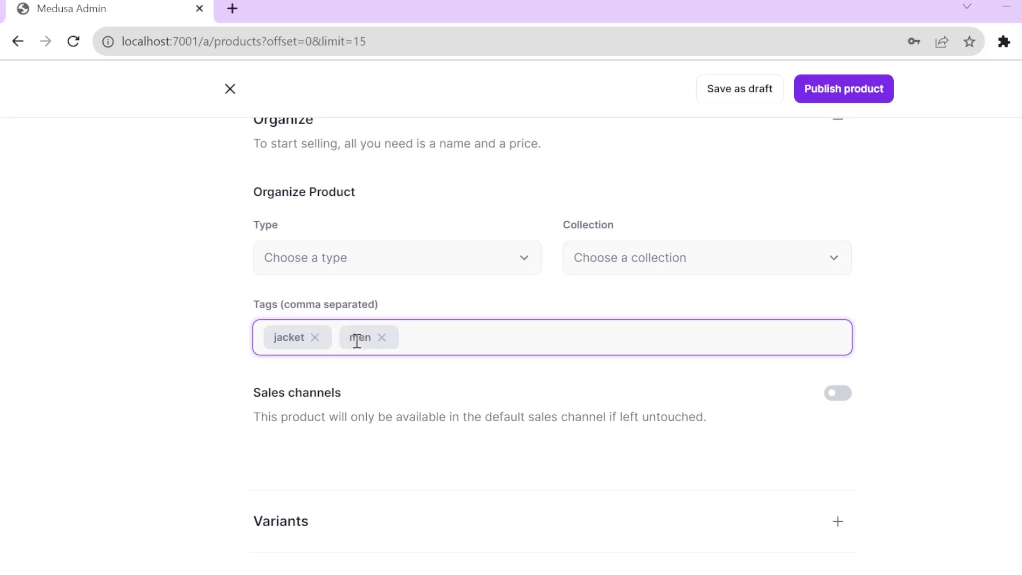
scroll(519, 399, "down", 2)
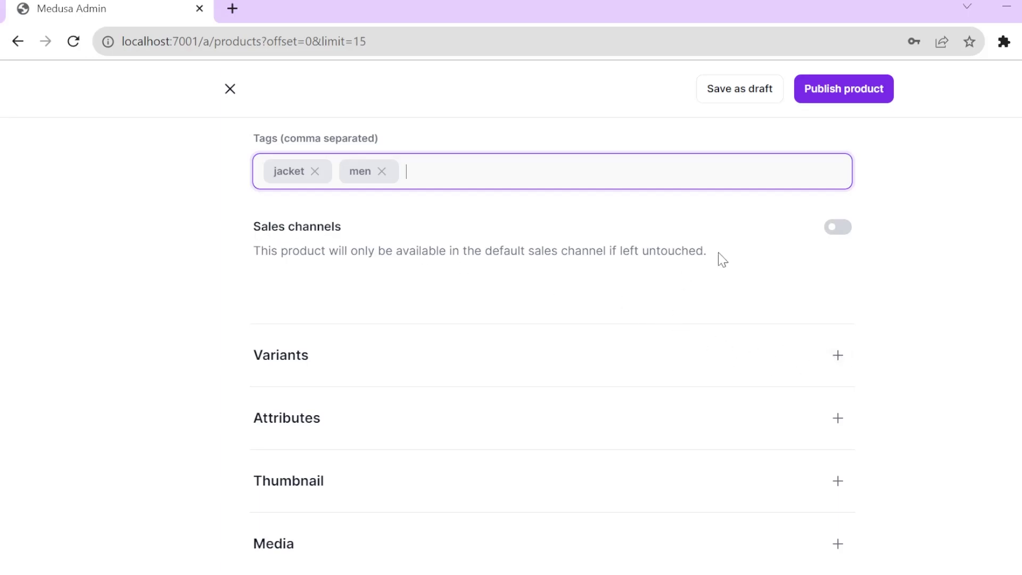
Add a Color product option with Red as its variation.
left_click(838, 355)
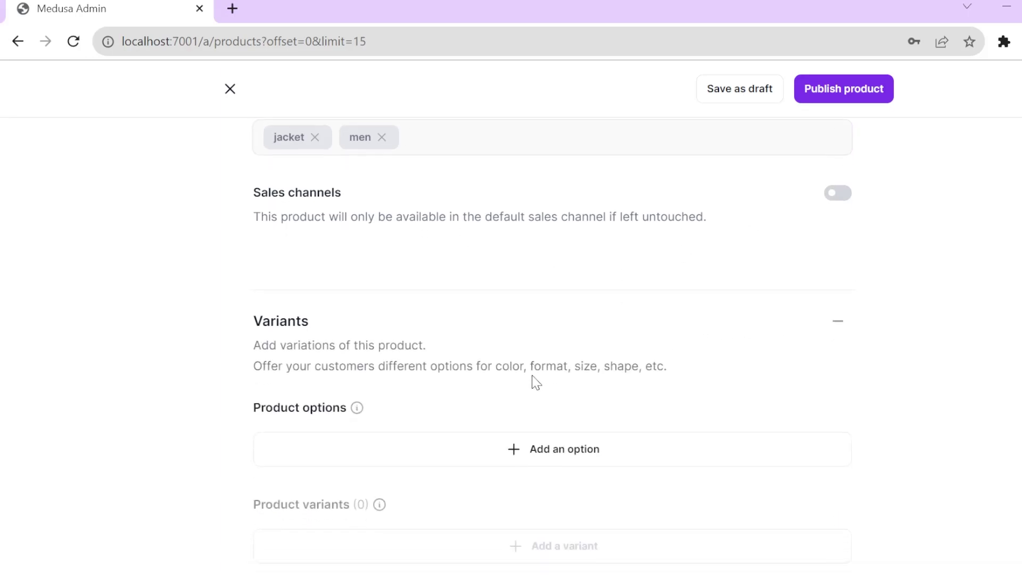
scroll(535, 383, "down", 2)
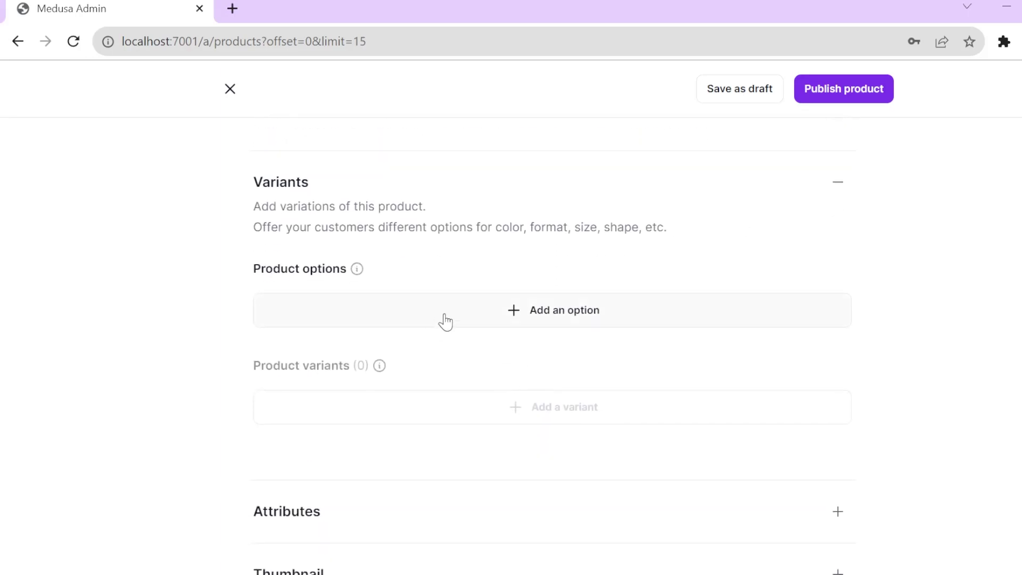
left_click(517, 311)
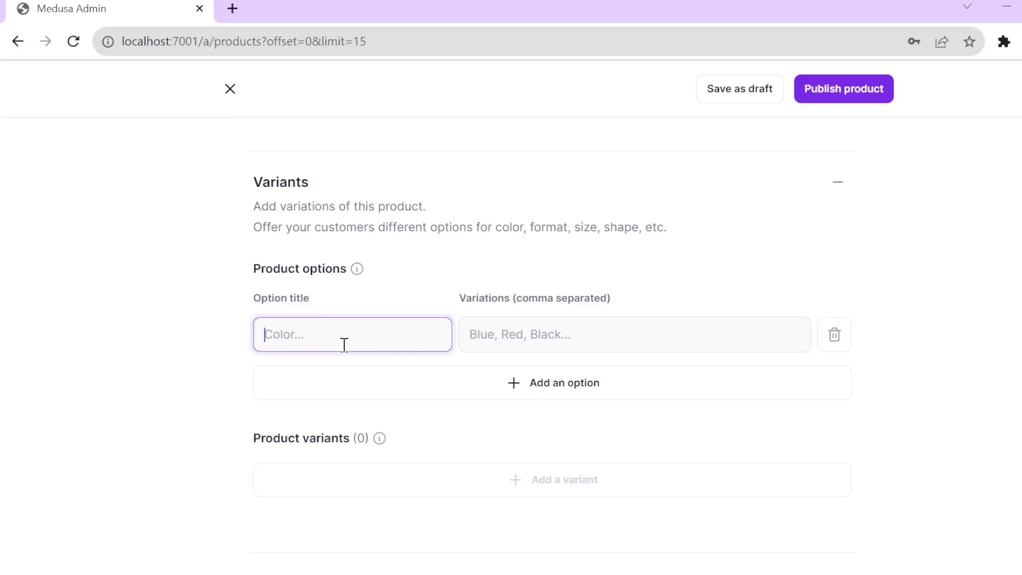
type("Color")
key("Tab")
type("Red")
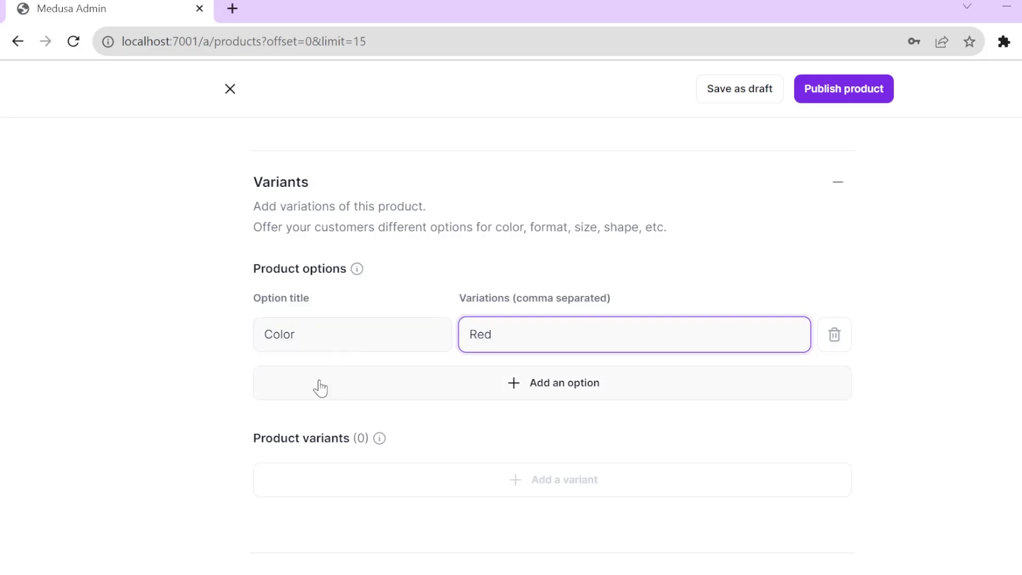
scroll(178, 395, "down", 1)
scroll(179, 395, "down", 1)
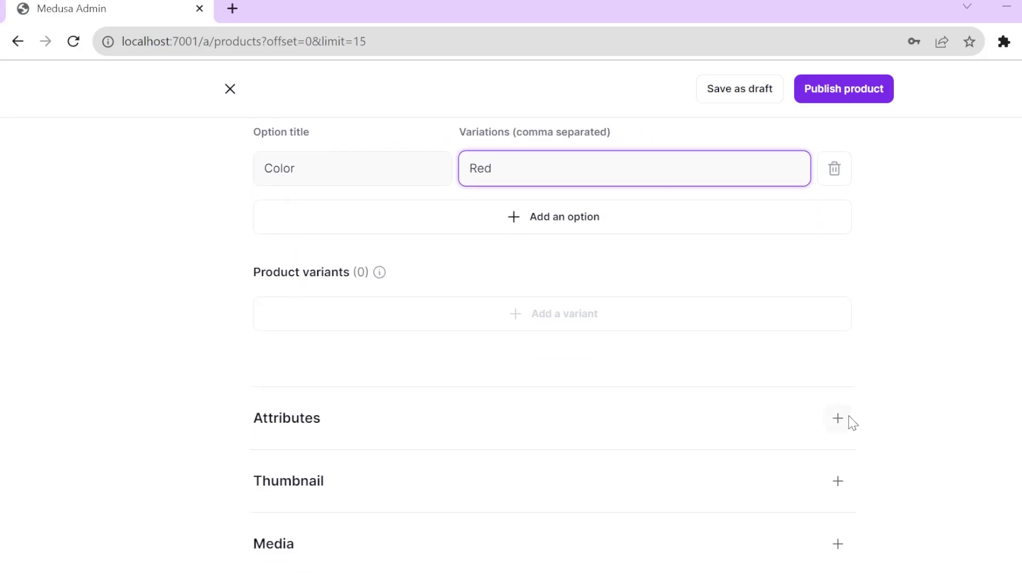
Enter width 75, length 125, height 125 and weight 50 in Attributes.
left_click(819, 426)
scroll(618, 407, "down", 1)
scroll(365, 349, "down", 2)
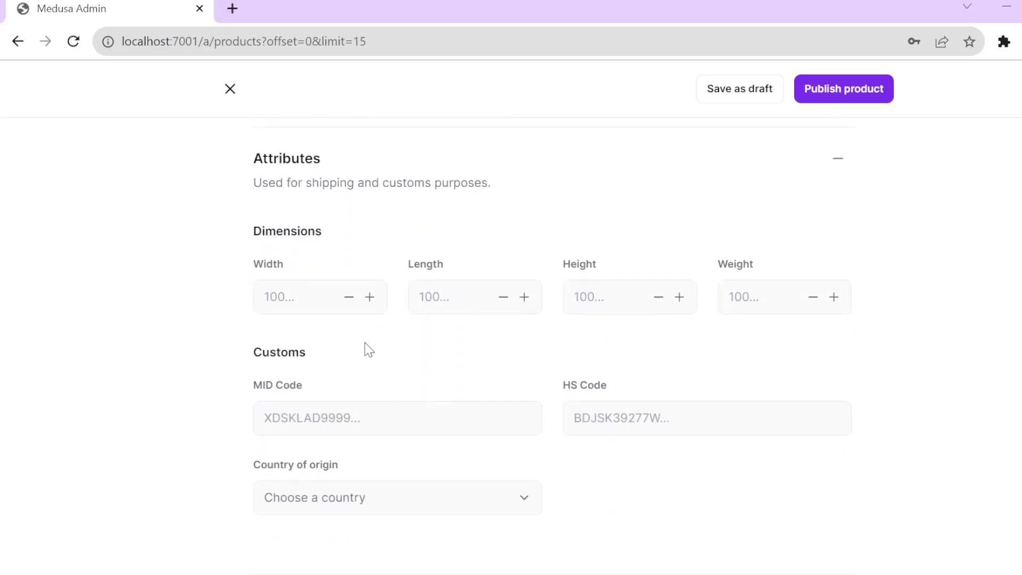
left_click(299, 301)
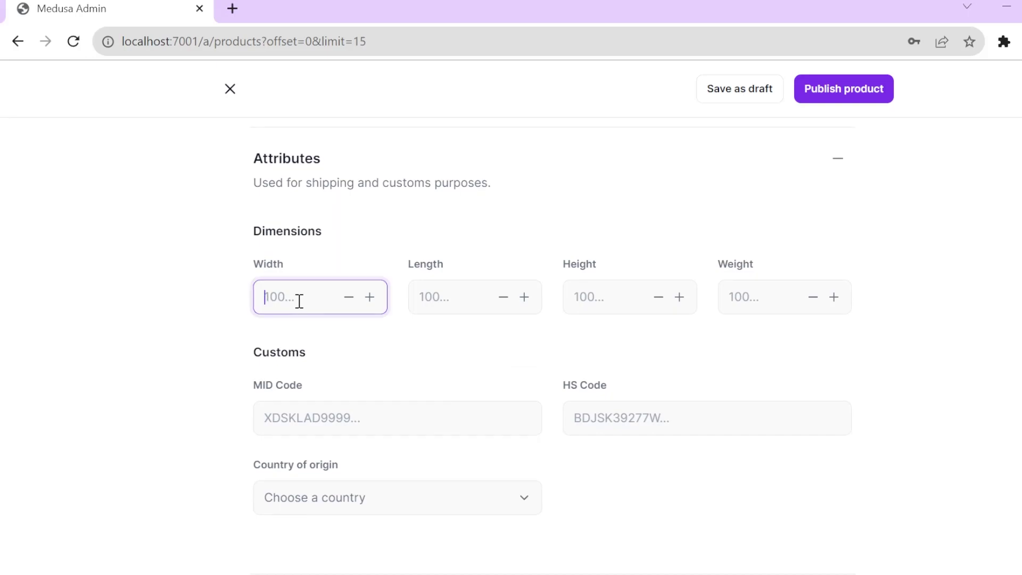
type("75")
left_click(453, 301)
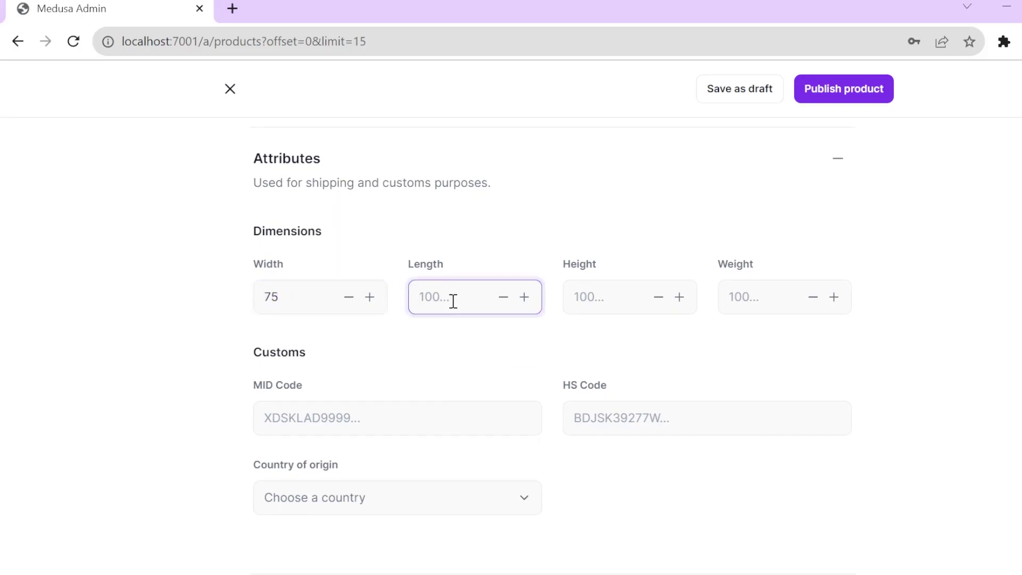
type("125")
left_click(627, 298)
type("125")
left_click(742, 297)
type("50")
scroll(563, 375, "down", 2)
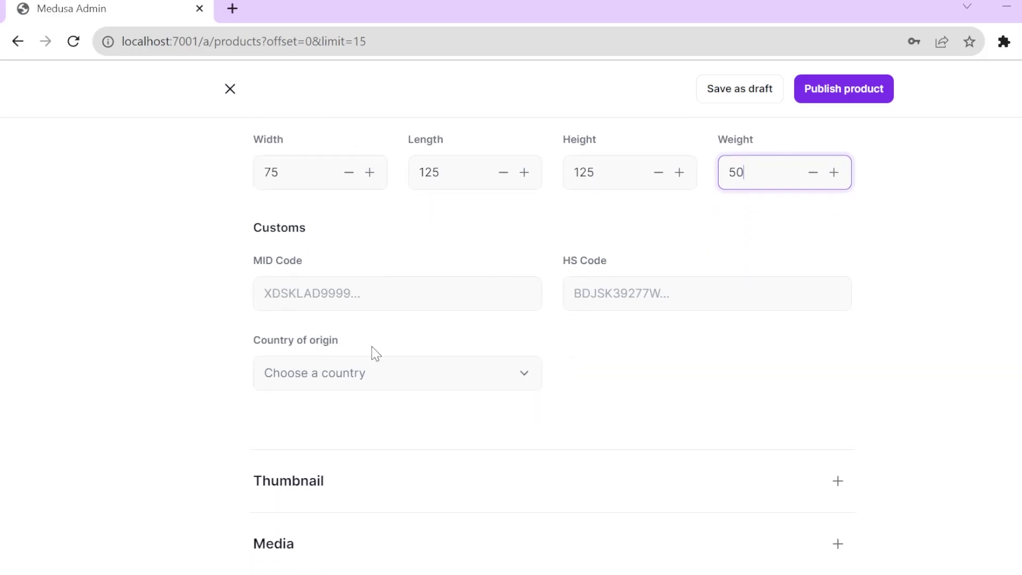
Look through the country-of-origin list without choosing, and expand the Thumbnail section.
left_click(451, 382)
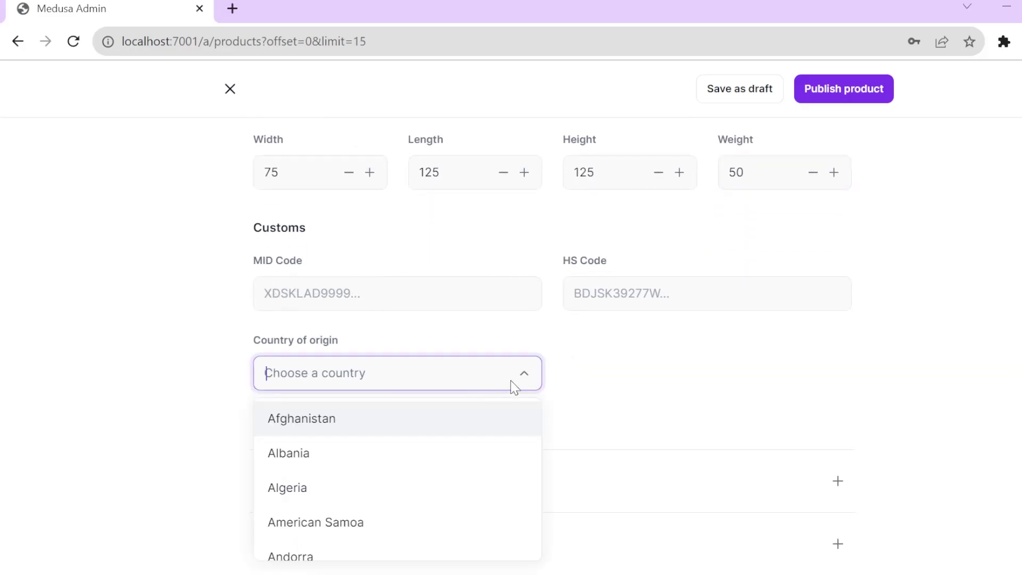
left_click(587, 371)
left_click(838, 482)
scroll(618, 404, "down", 2)
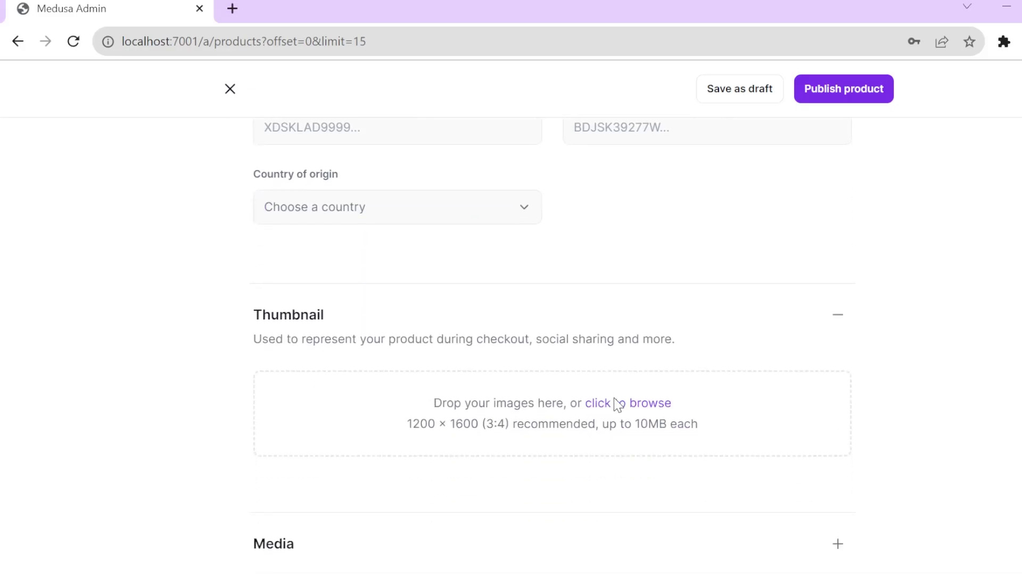
Search Google Images for 'white jacket' in a new tab.
left_click(233, 10)
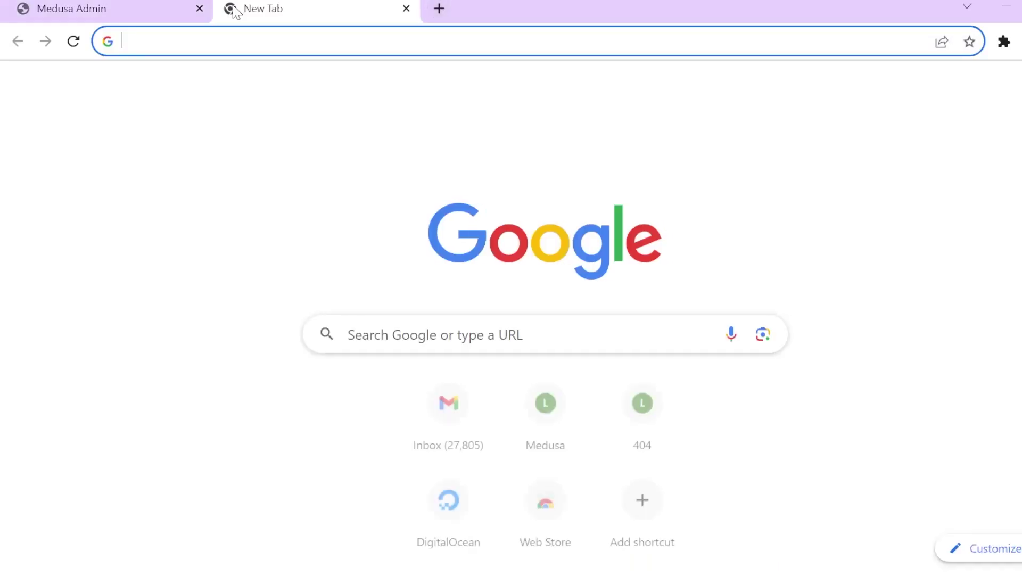
type("white jacket")
key("Return")
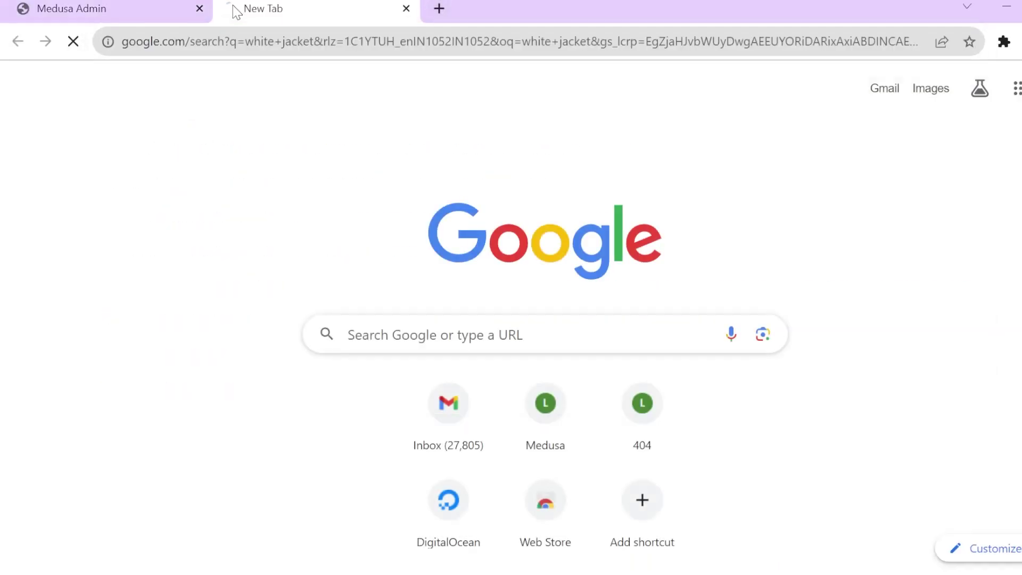
left_click(194, 160)
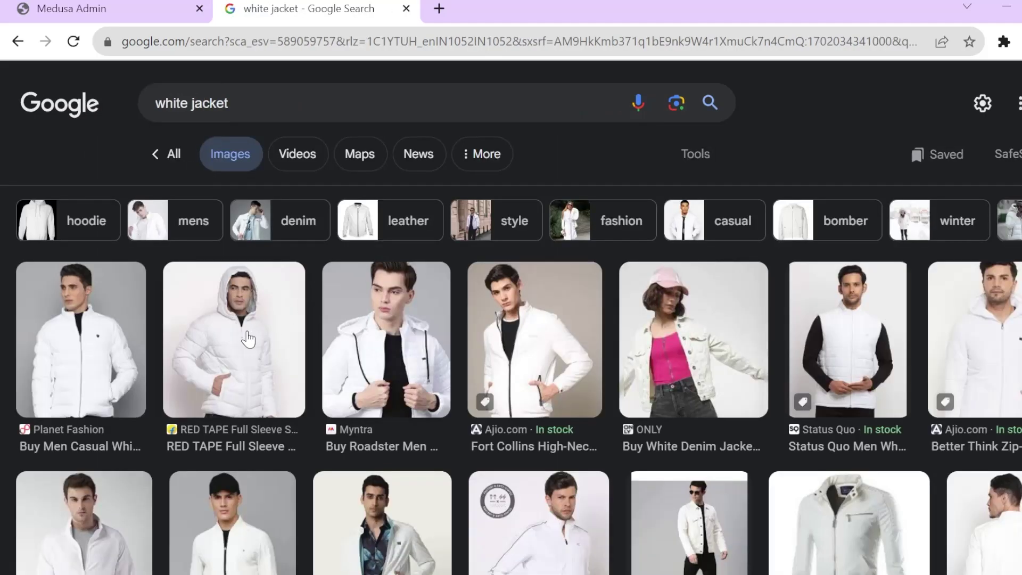
Preview RED TAPE, Myntra, Status Quo and Shoppers Stop jackets, then return to Medusa Admin.
left_click(246, 334)
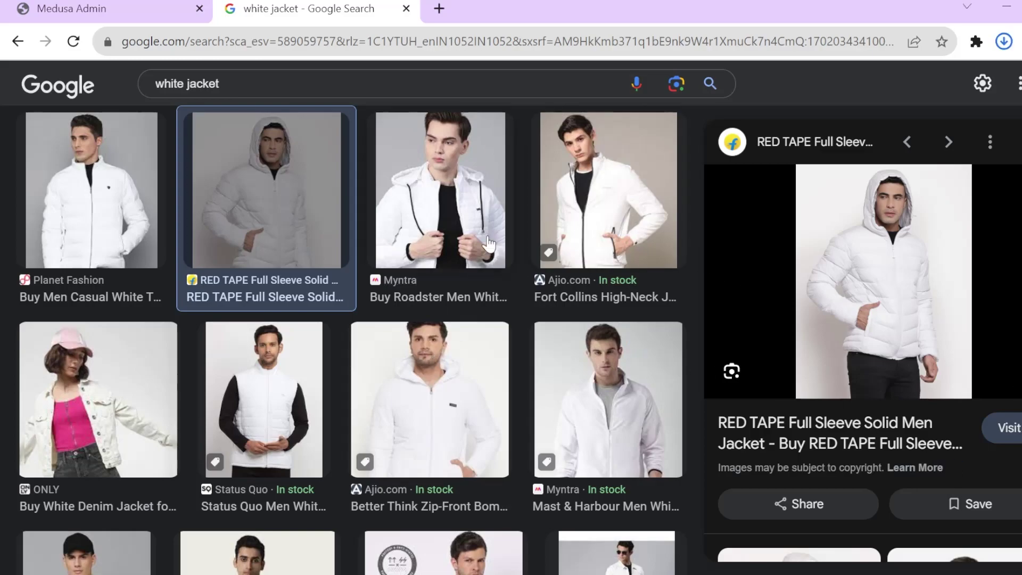
left_click(409, 216)
left_click(262, 392)
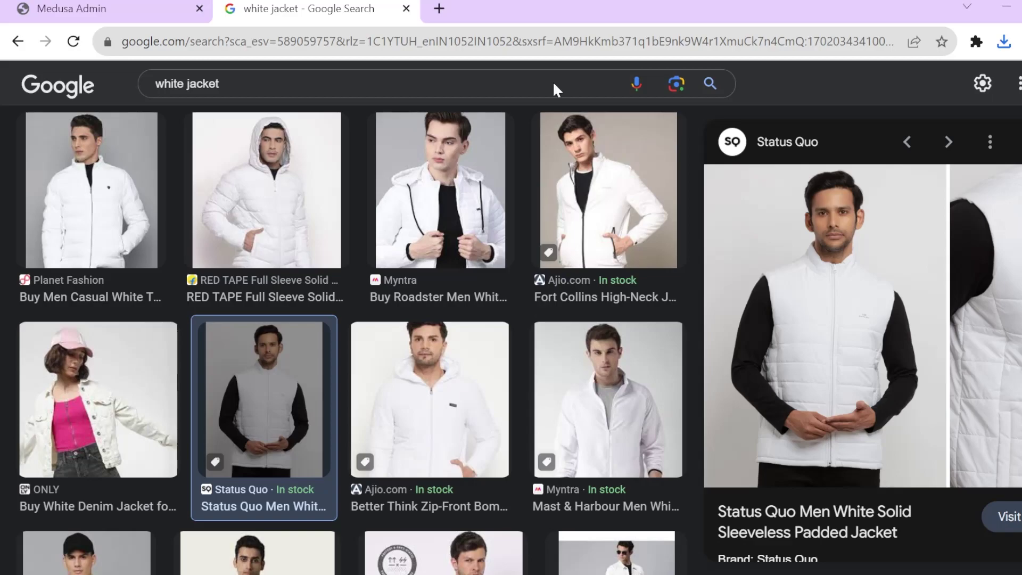
scroll(445, 359, "down", 4)
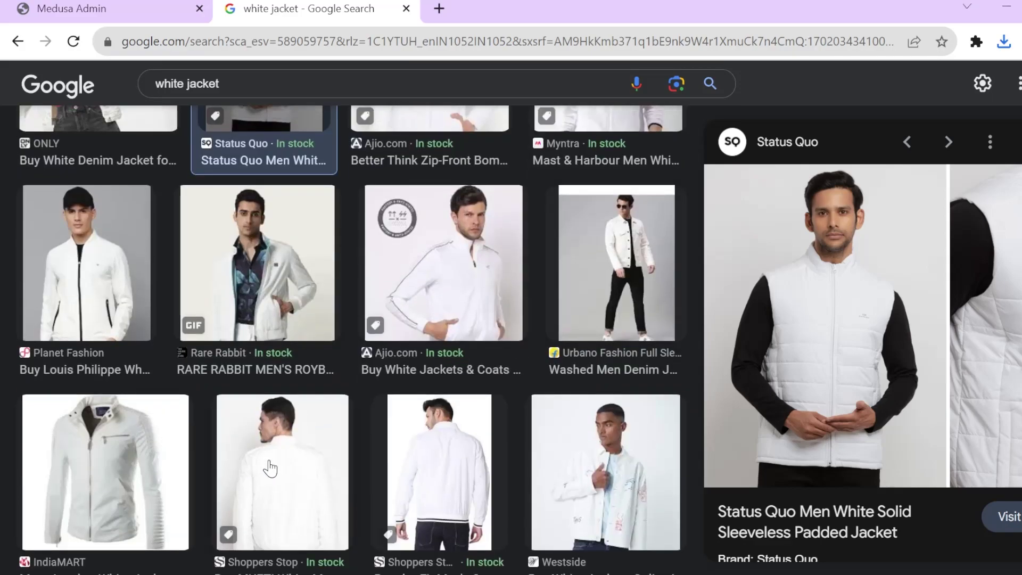
left_click(266, 467)
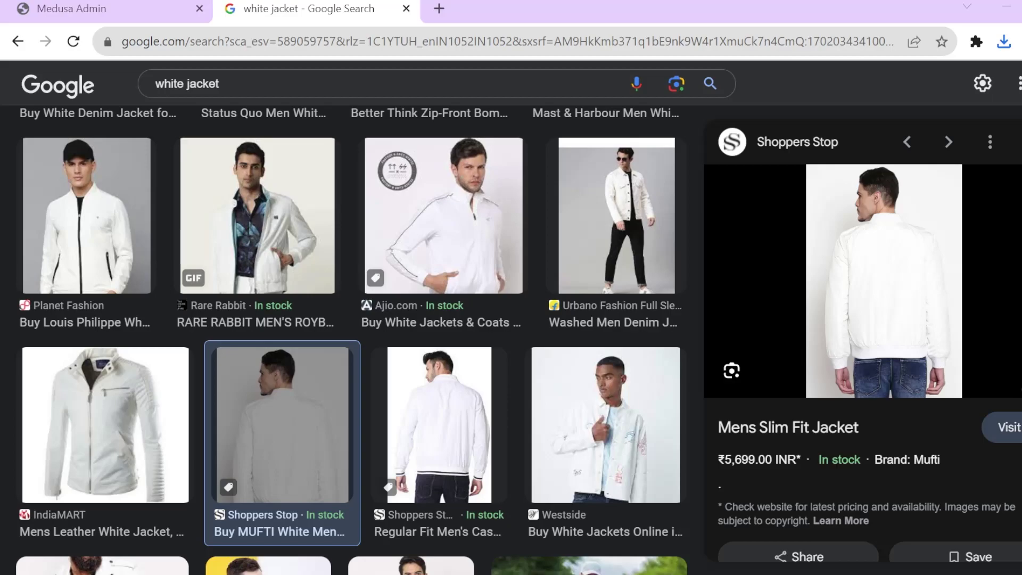
left_click(152, 10)
Drop jacket.jpeg onto the Thumbnail area and expand the Media section for it.
left_click_drag(602, 417, 615, 410)
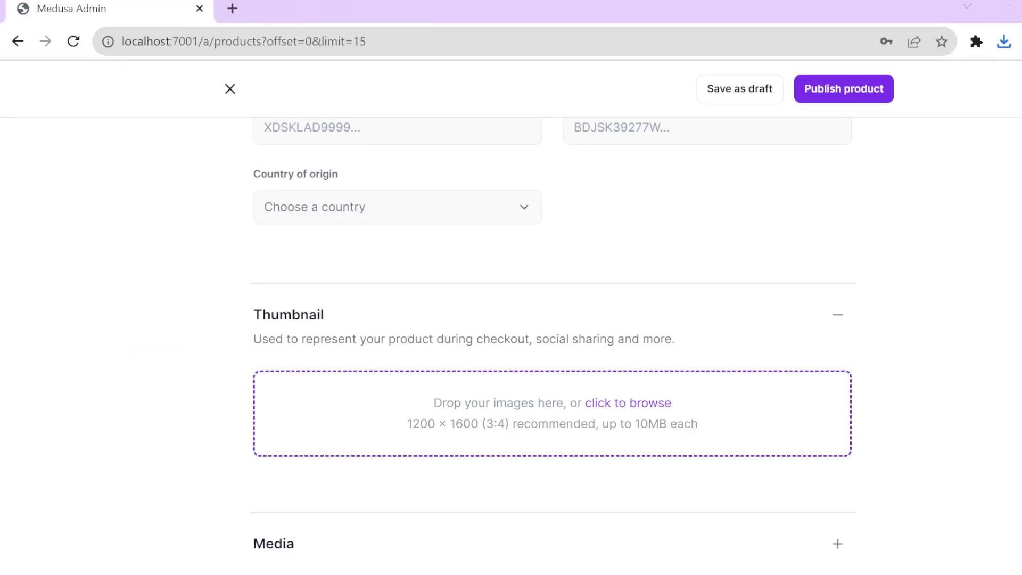
left_click_drag(458, 390, 460, 392)
scroll(579, 341, "down", 2)
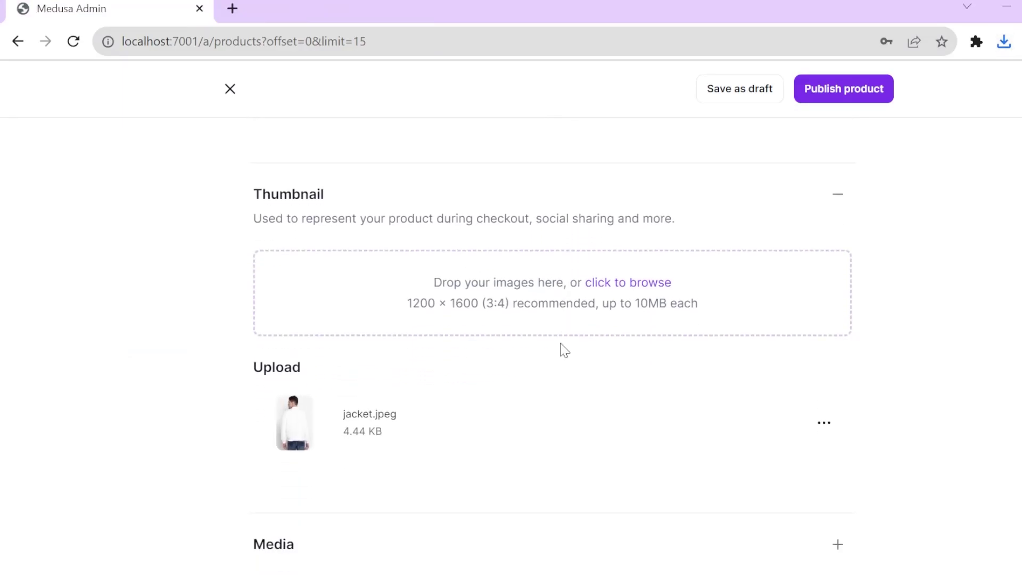
left_click(837, 543)
scroll(548, 479, "down", 2)
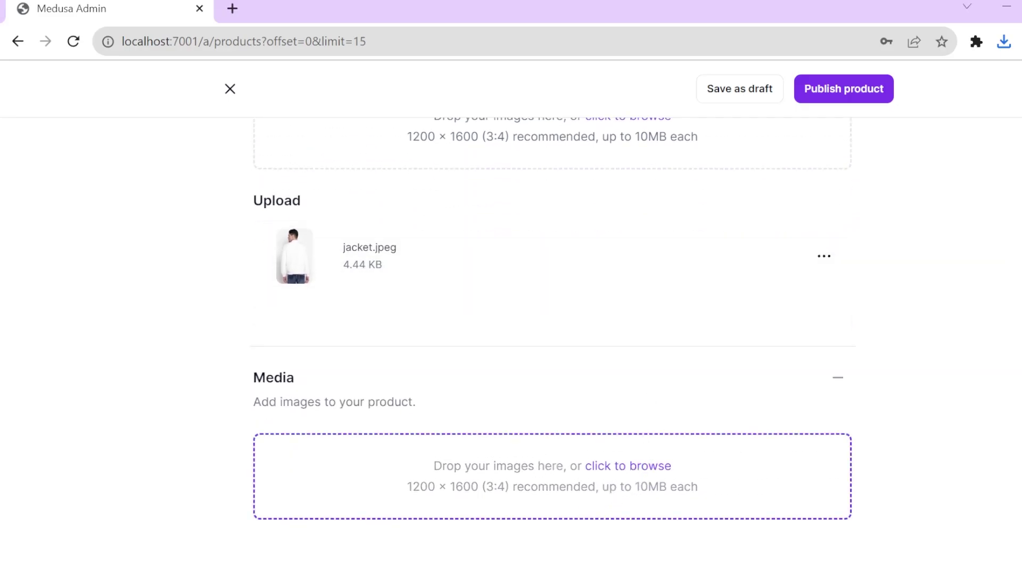
left_click_drag(799, 463, 799, 463)
scroll(830, 335, "down", 2)
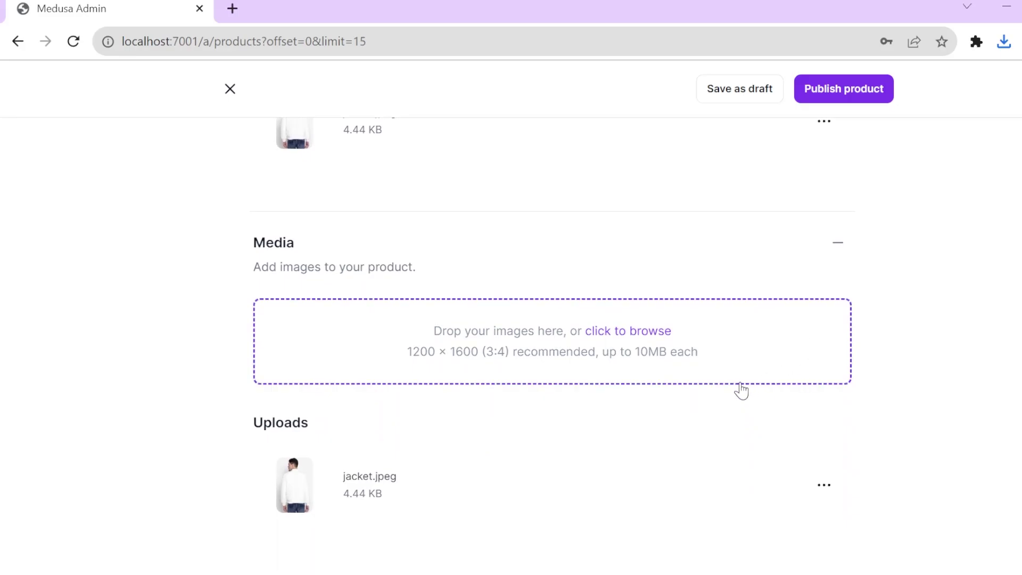
scroll(741, 391, "up", 5)
scroll(780, 365, "up", 5)
scroll(815, 264, "up", 5)
scroll(814, 264, "up", 1)
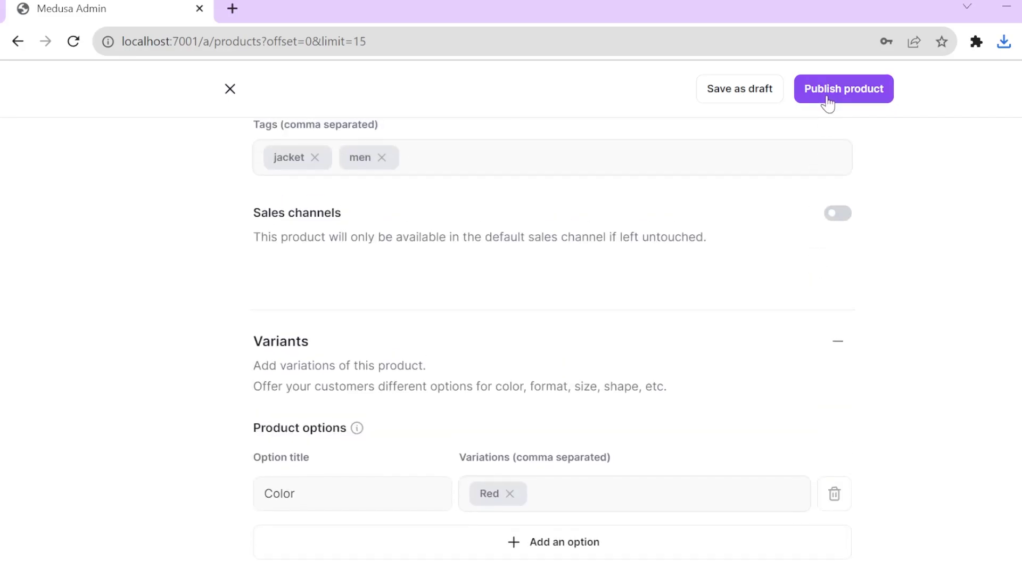
Publish the White Jacket product and start adding a variant.
left_click(827, 104)
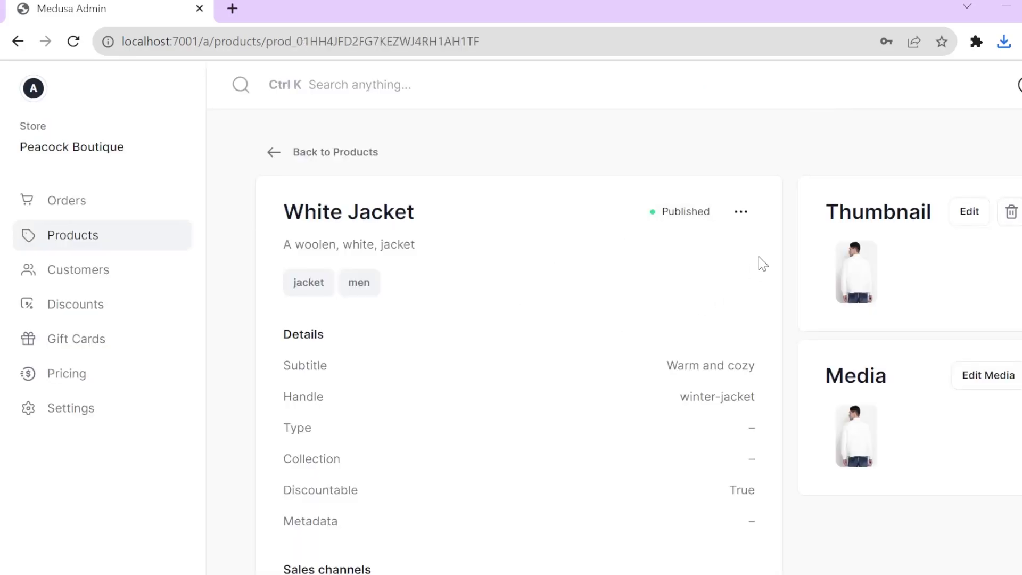
scroll(755, 304, "down", 5)
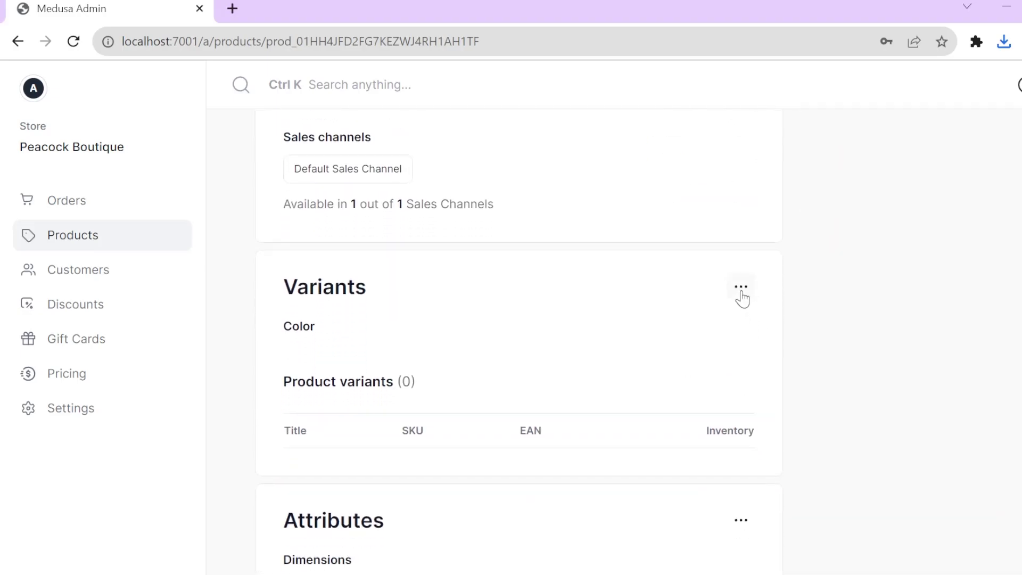
left_click(741, 289)
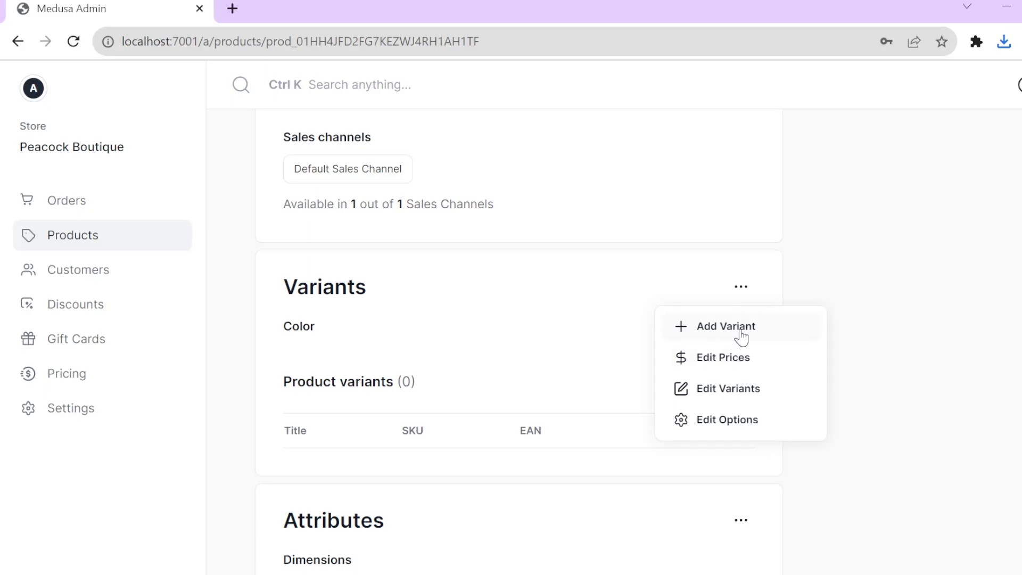
left_click(741, 334)
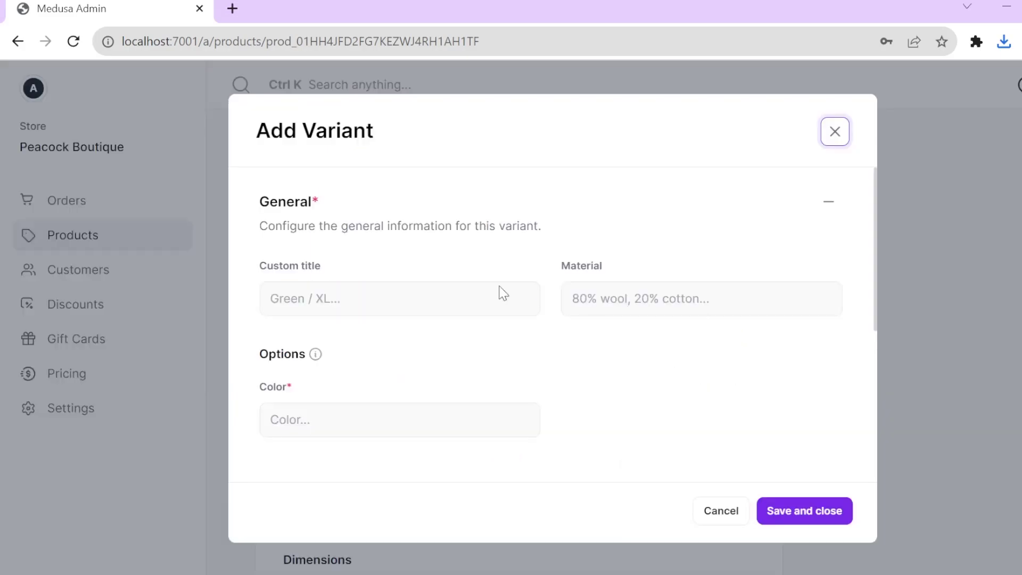
scroll(371, 304, "down", 2)
scroll(364, 244, "down", 3)
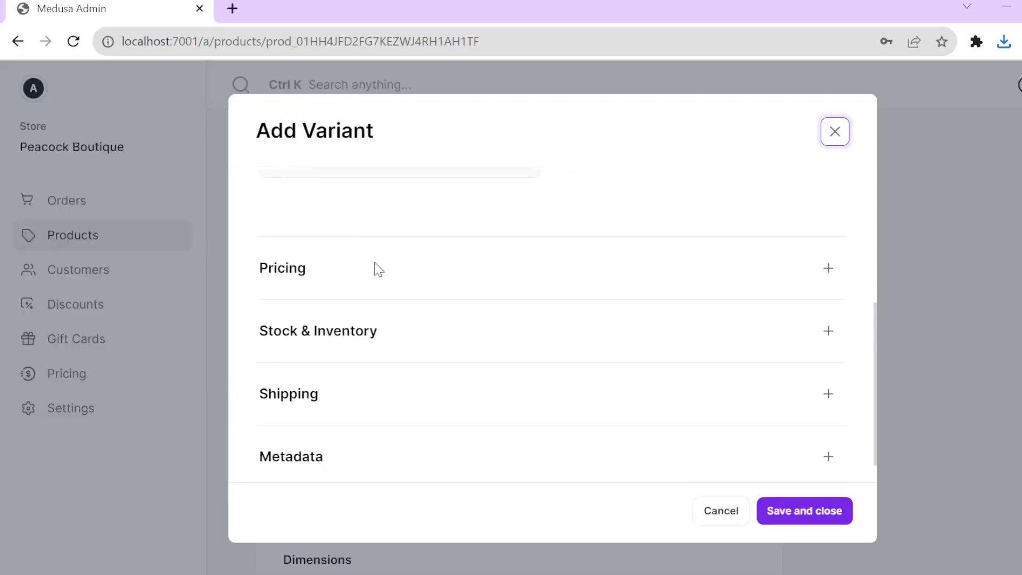
Price the variant at 20.00 USD, 18.00 EUR and 1,599 INR.
left_click(825, 272)
scroll(502, 308, "down", 2)
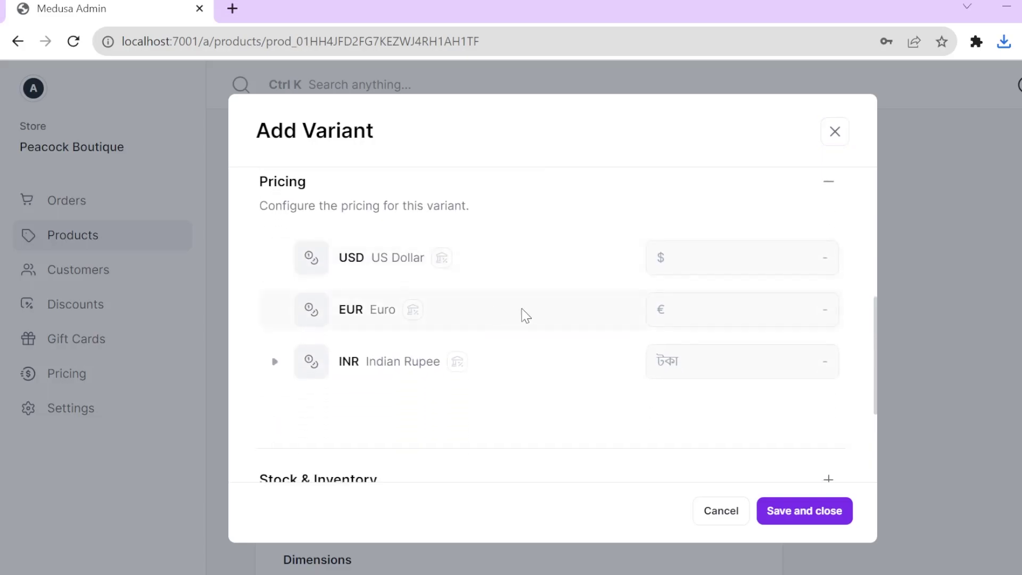
left_click(691, 260)
type("20")
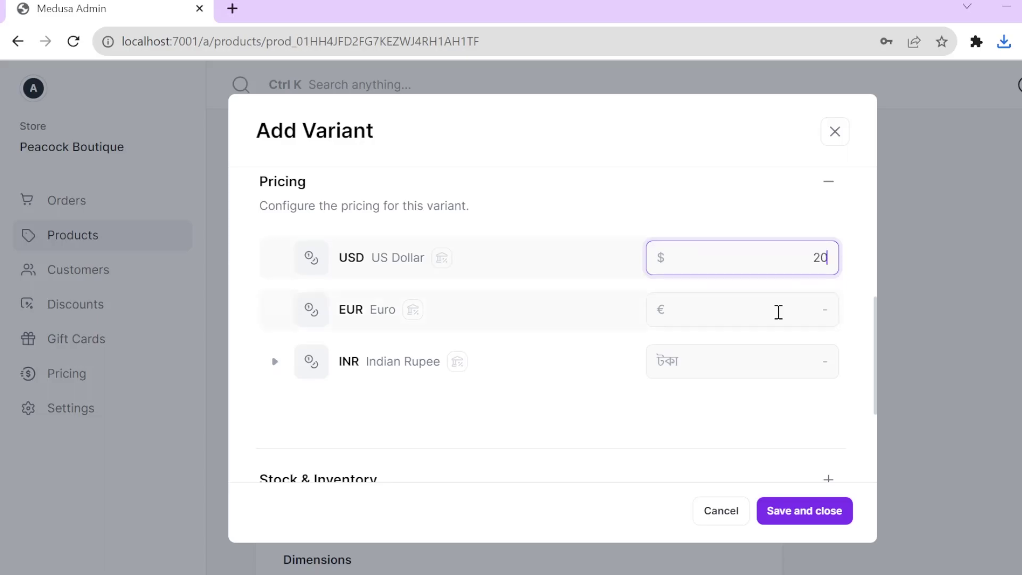
left_click(775, 314)
type("17")
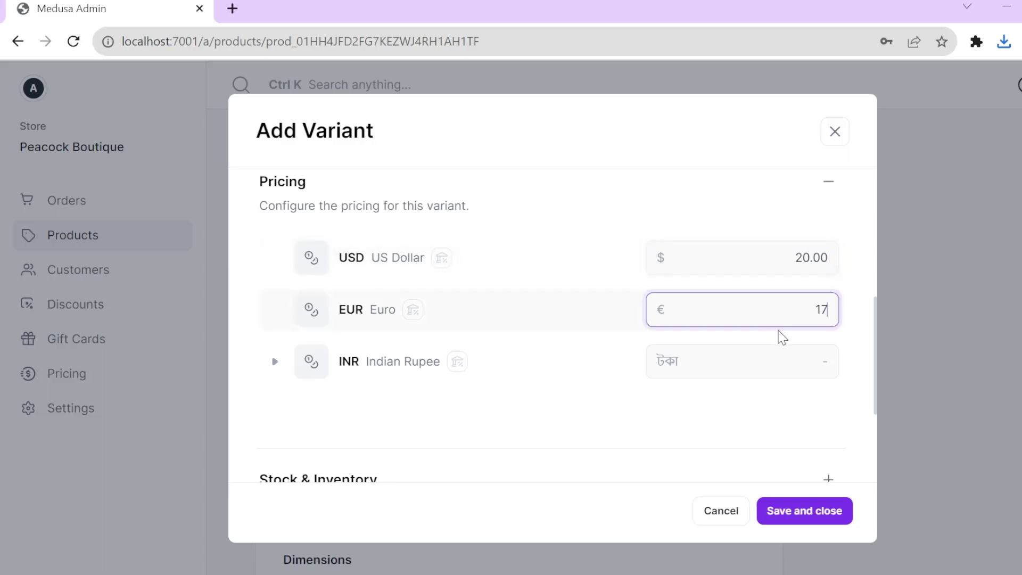
key("BackSpace")
type("8")
left_click(774, 360)
type("1,599")
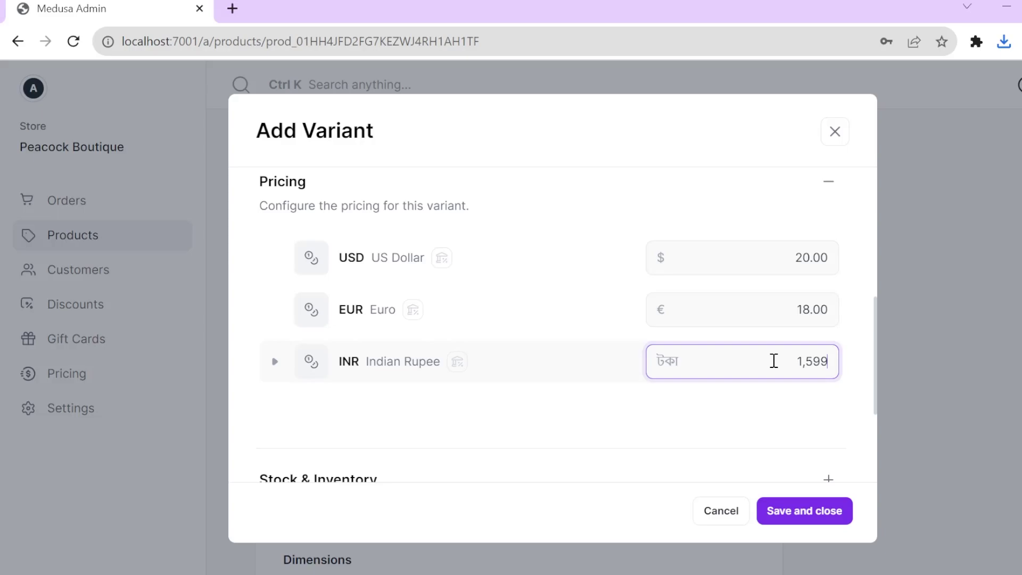
scroll(770, 363, "up", 5)
scroll(606, 357, "up", 1)
scroll(352, 240, "up", 2)
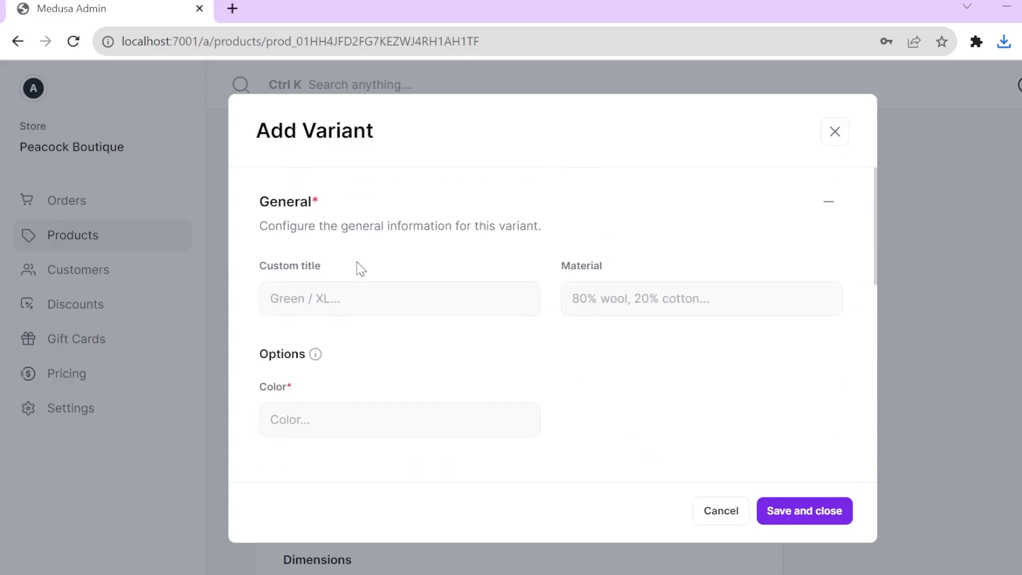
scroll(654, 324, "down", 5)
scroll(543, 358, "down", 3)
Give the variant 100 units in stock and turn on inventory management.
left_click(827, 309)
scroll(679, 304, "down", 3)
scroll(663, 294, "up", 1)
scroll(669, 297, "up", 1)
left_click(630, 316)
type("100")
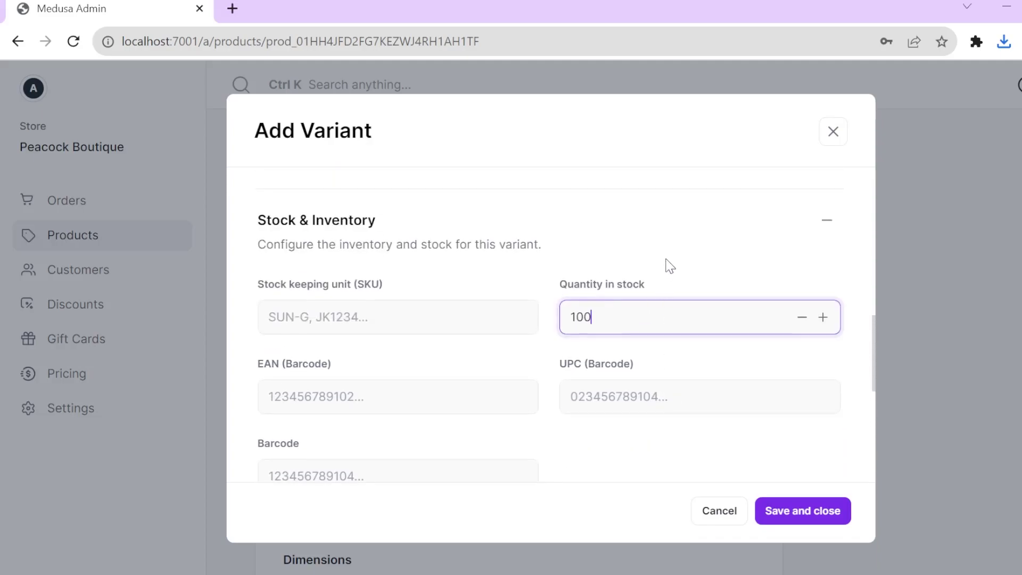
left_click(666, 275)
scroll(666, 291, "down", 2)
scroll(719, 304, "down", 1)
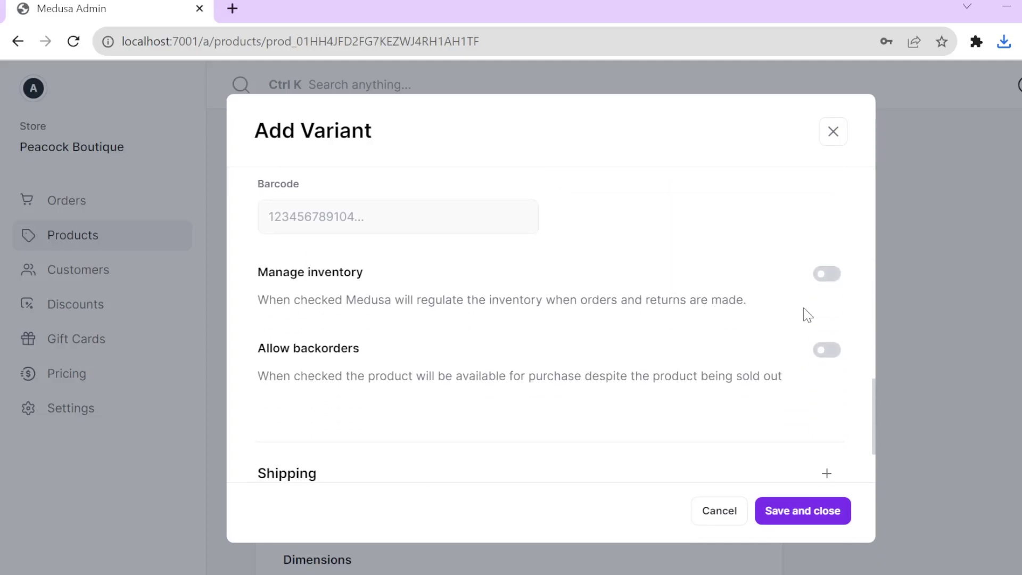
left_click(827, 273)
scroll(799, 360, "down", 2)
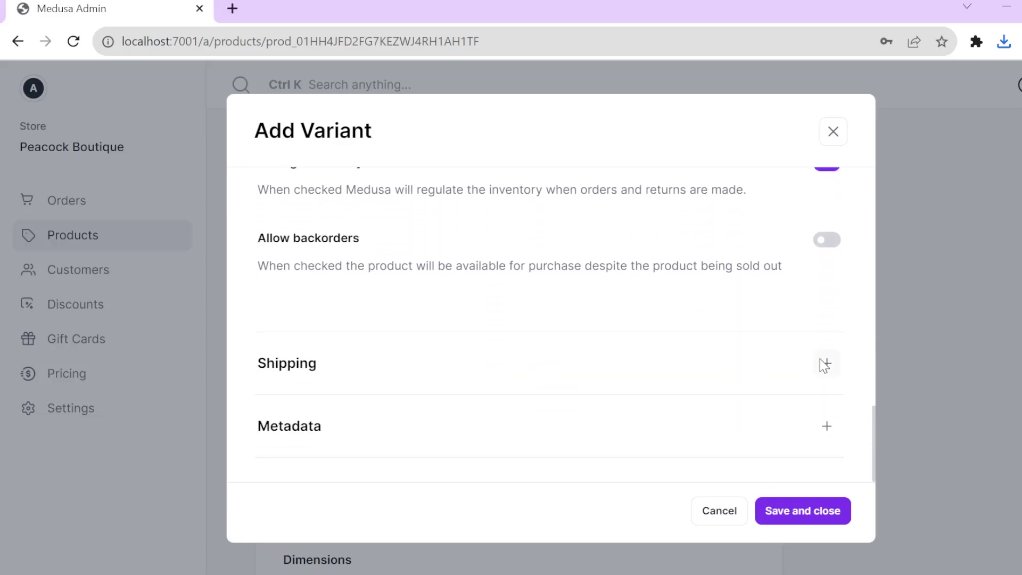
Set the variant's Color to Red and save the variant.
left_click(825, 364)
scroll(669, 342, "down", 3)
scroll(695, 356, "down", 2)
left_click(780, 416)
scroll(557, 382, "down", 2)
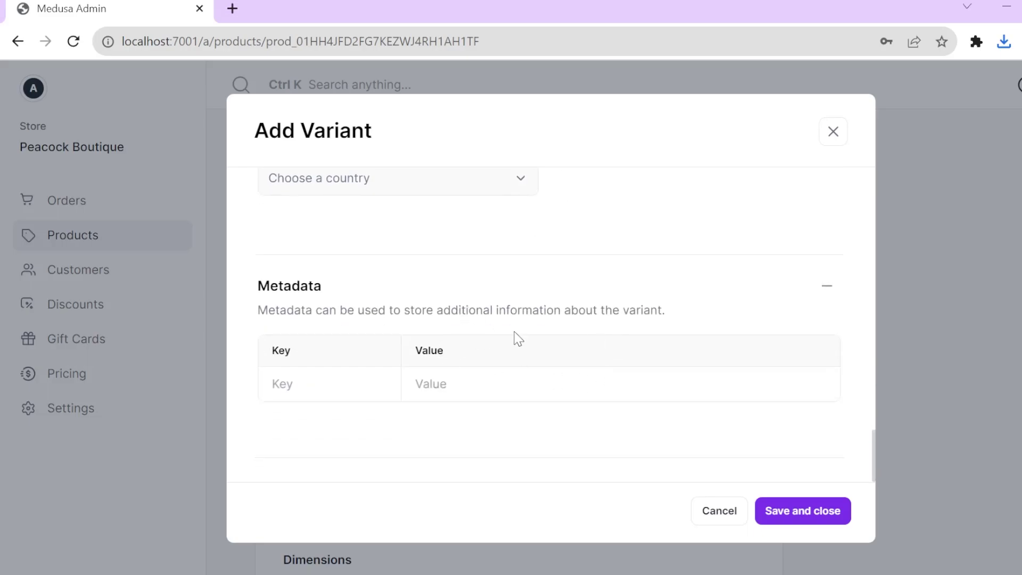
scroll(511, 324, "up", 3)
scroll(510, 324, "up", 5)
scroll(512, 331, "up", 5)
scroll(511, 351, "up", 1)
scroll(511, 360, "up", 1)
left_click(371, 298)
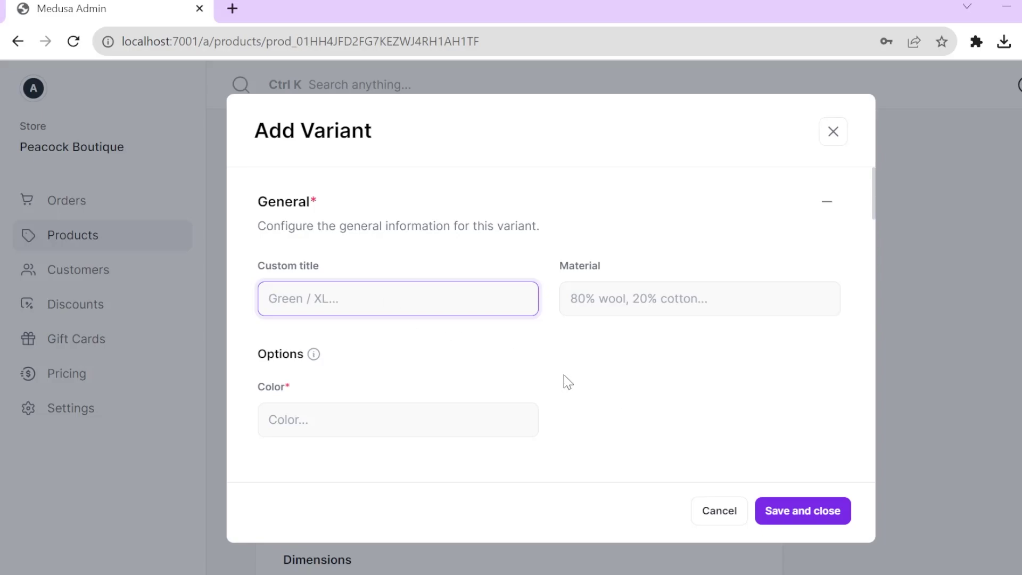
left_click(822, 513)
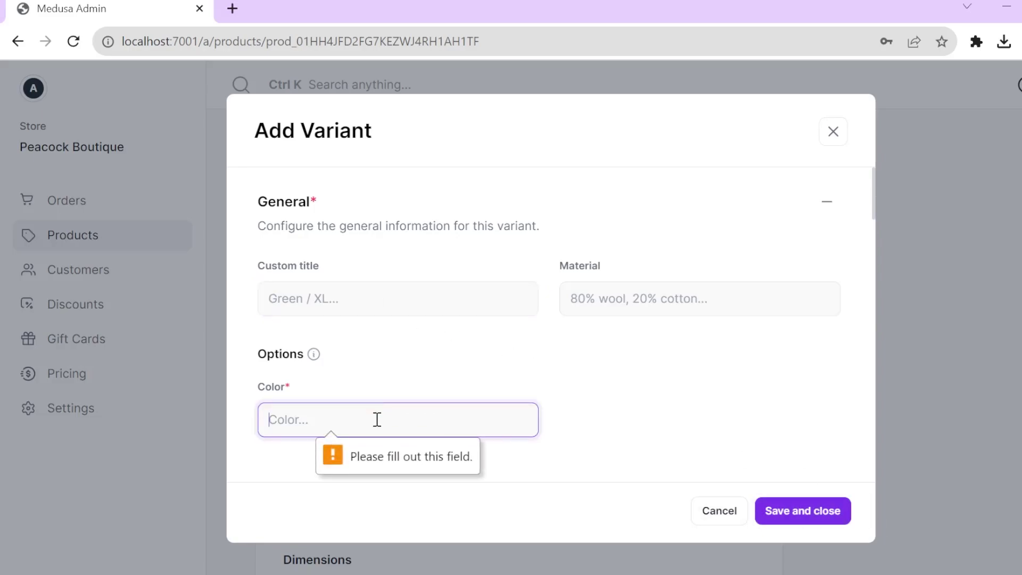
type("Red")
left_click(798, 511)
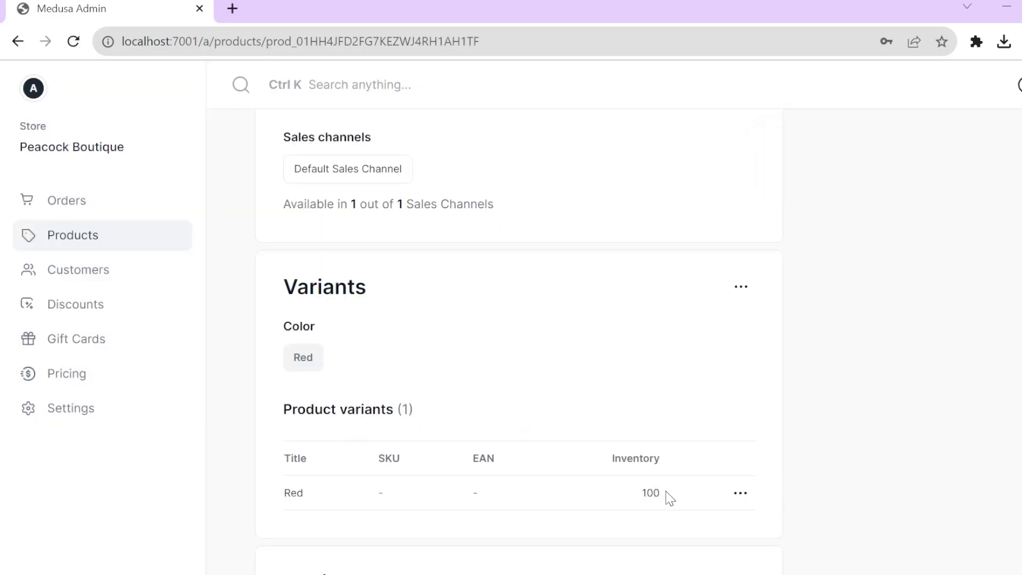
Check the Red variant's EUR price, close the price editor without saving, and return to Products.
left_click(740, 492)
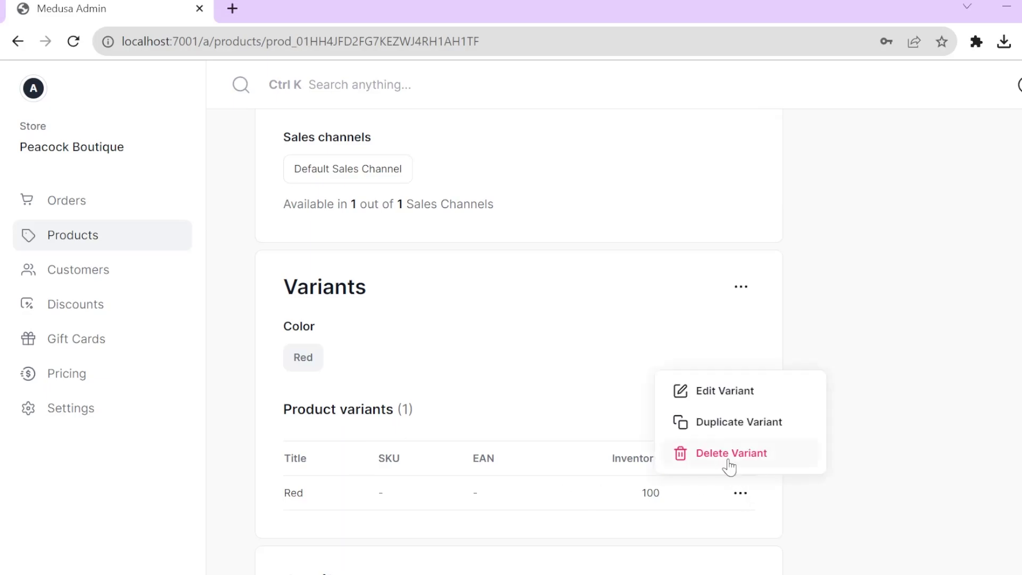
left_click(743, 291)
left_click(739, 355)
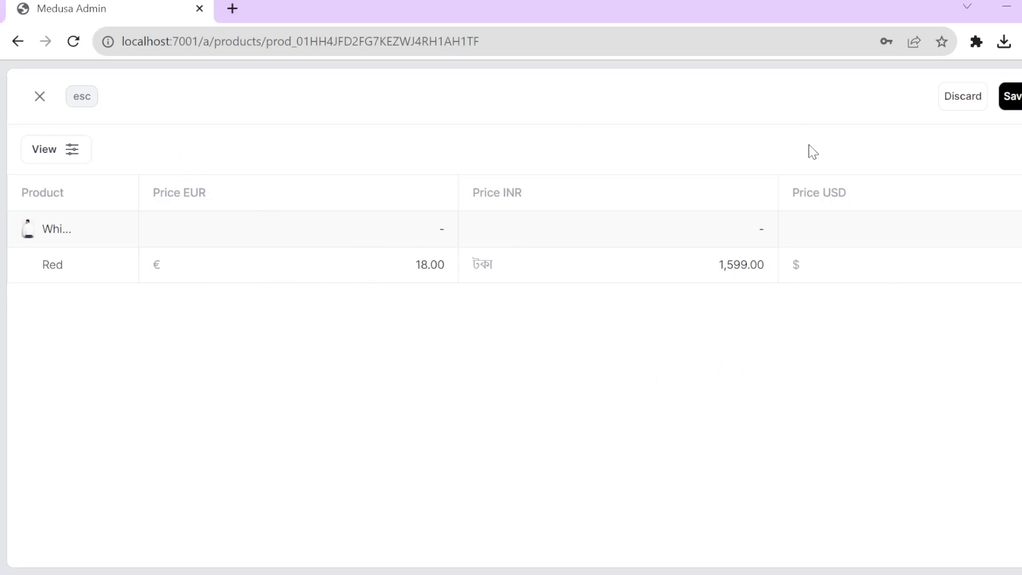
left_click(423, 271)
left_click(37, 99)
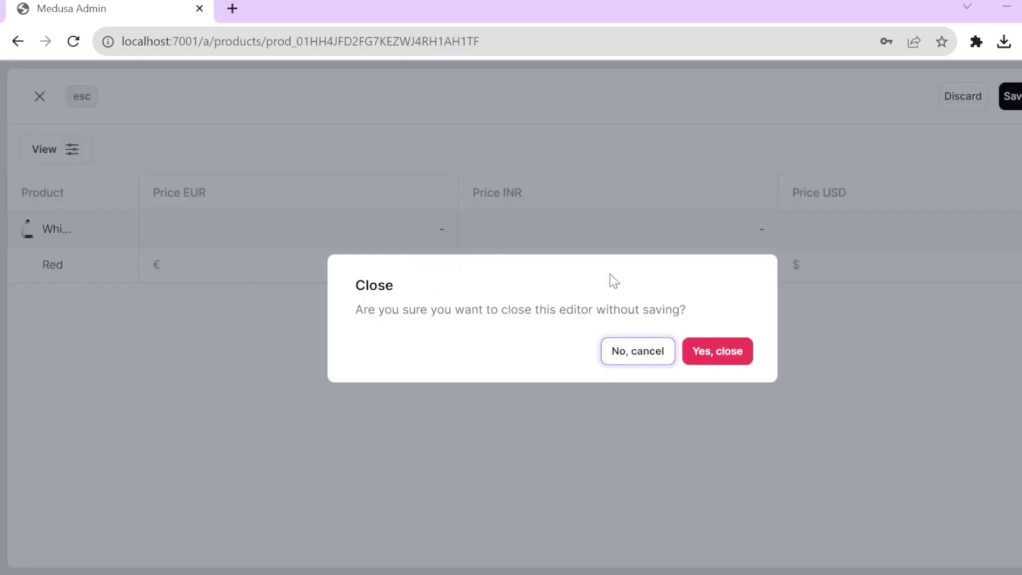
left_click(733, 364)
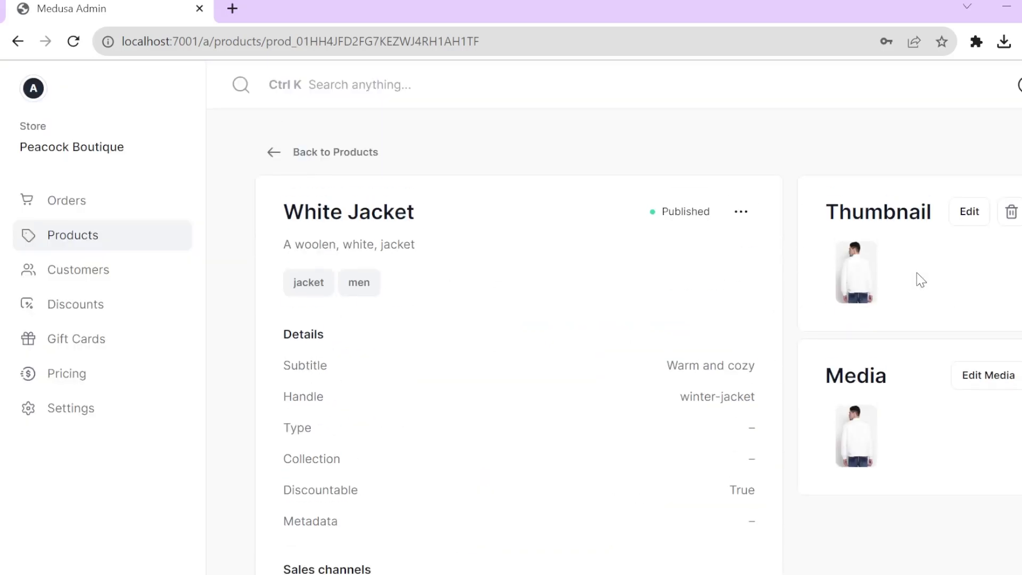
left_click(272, 152)
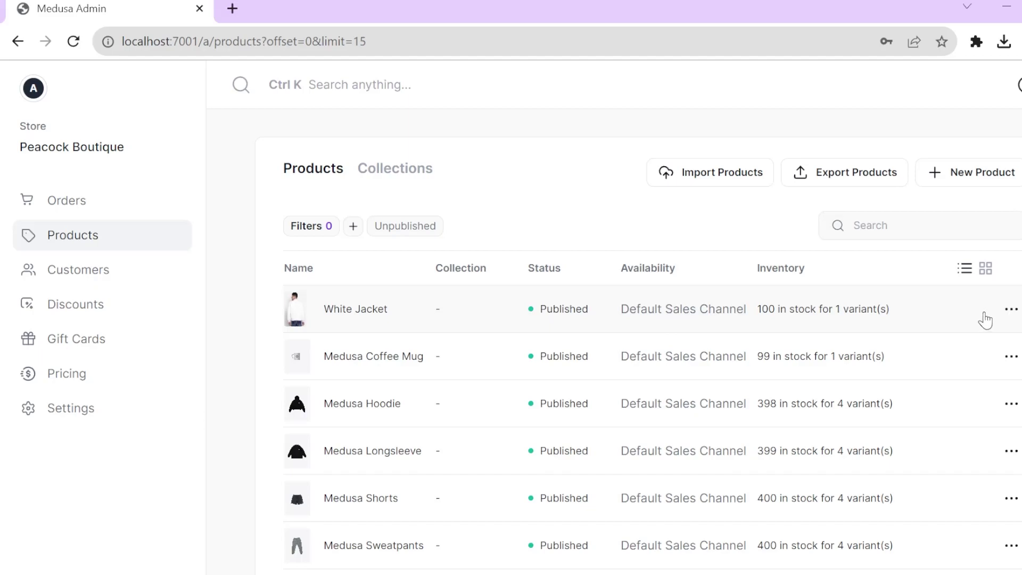
Load the localhost:8000 storefront in a new Chrome tab, correcting the mistyped address.
left_click(1012, 308)
left_click(982, 303)
left_click(232, 10)
type("localhost:7001")
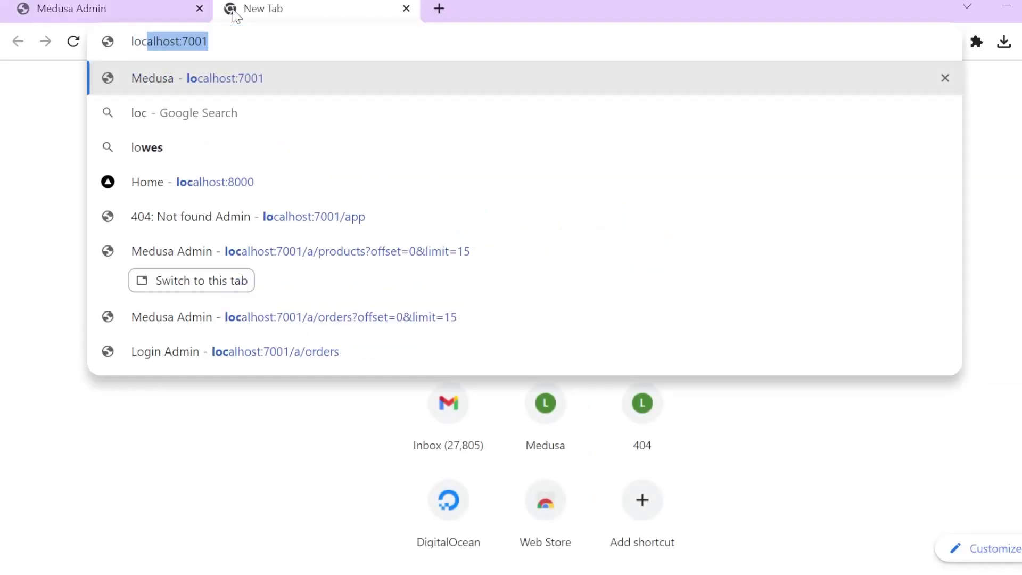
key("Left")
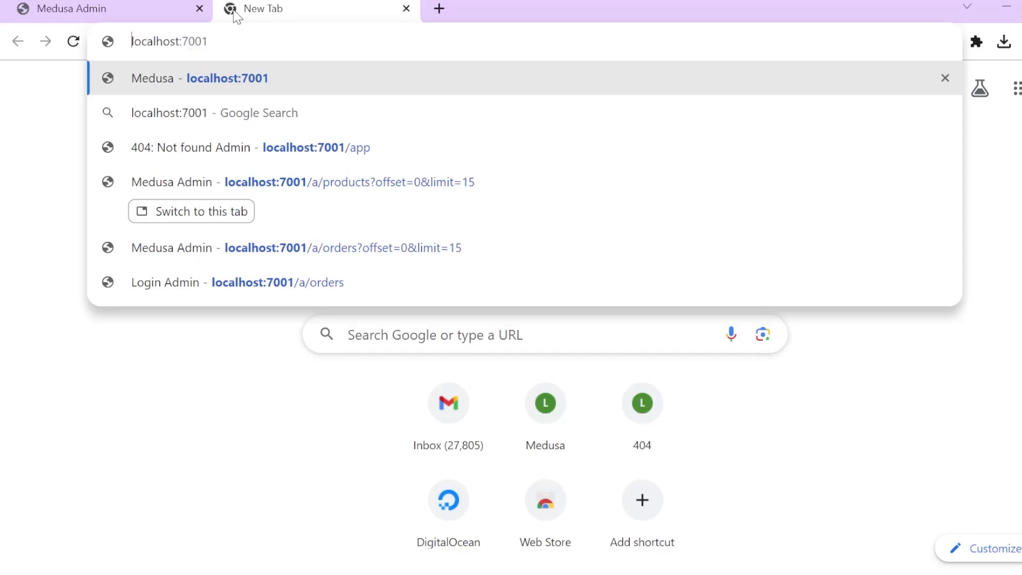
type("loca")
key("ctrl+a")
key("Home")
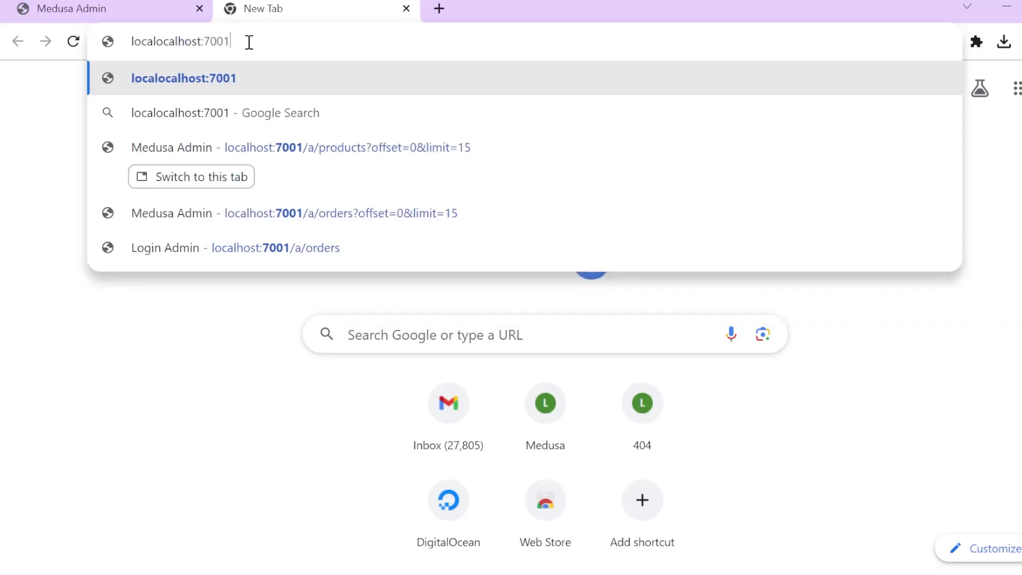
key("BackSpace")
key("BackSpace")
key("BackSpace")
key("BackSpace")
key("BackSpace")
key("BackSpace")
key("BackSpace")
type("localo")
key("BackSpace")
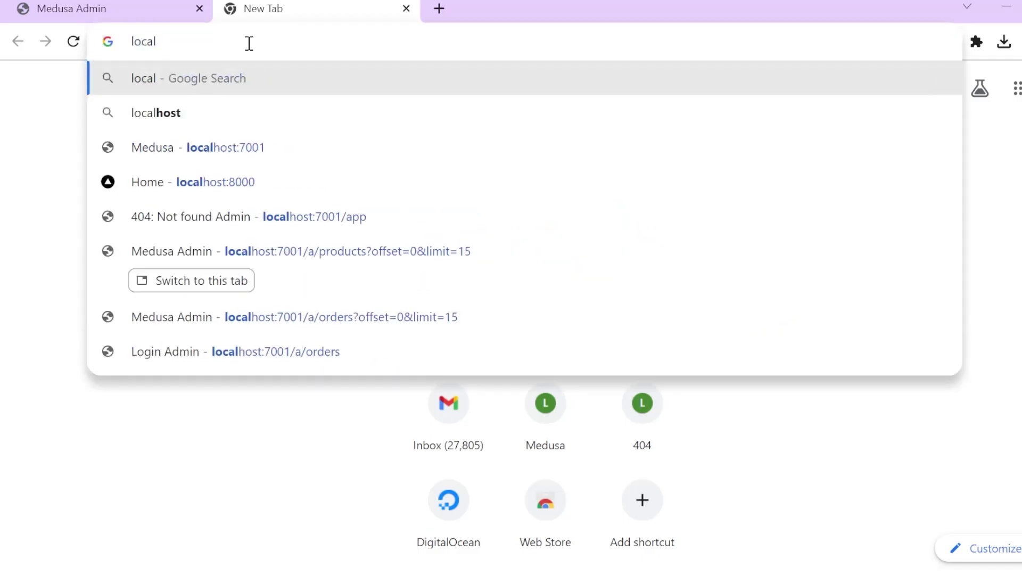
key("Down")
key("Down")
key("Down")
key("Return")
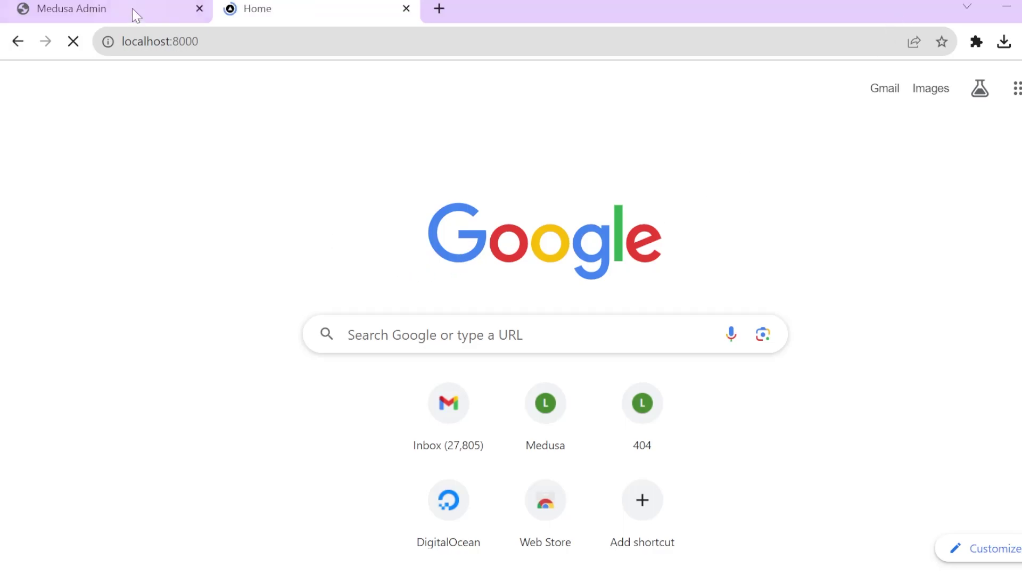
scroll(453, 297, "down", 5)
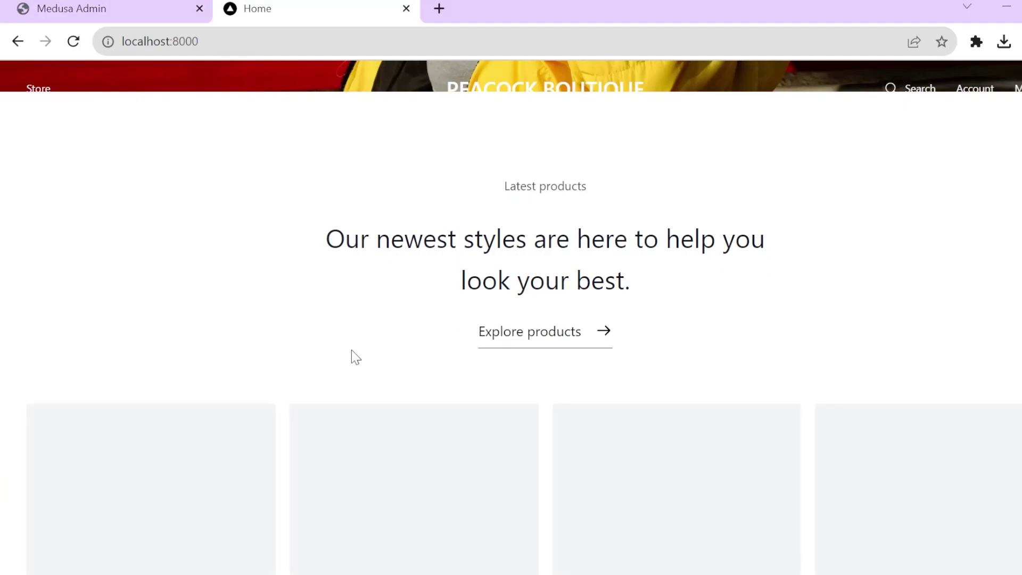
scroll(466, 238, "down", 2)
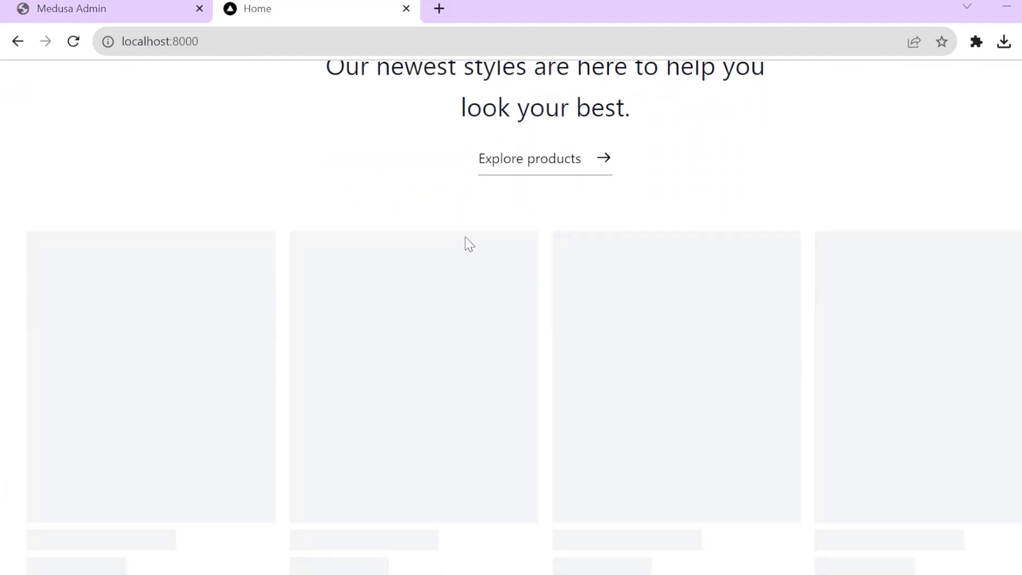
Reload the storefront home page so its products appear.
left_click(73, 42)
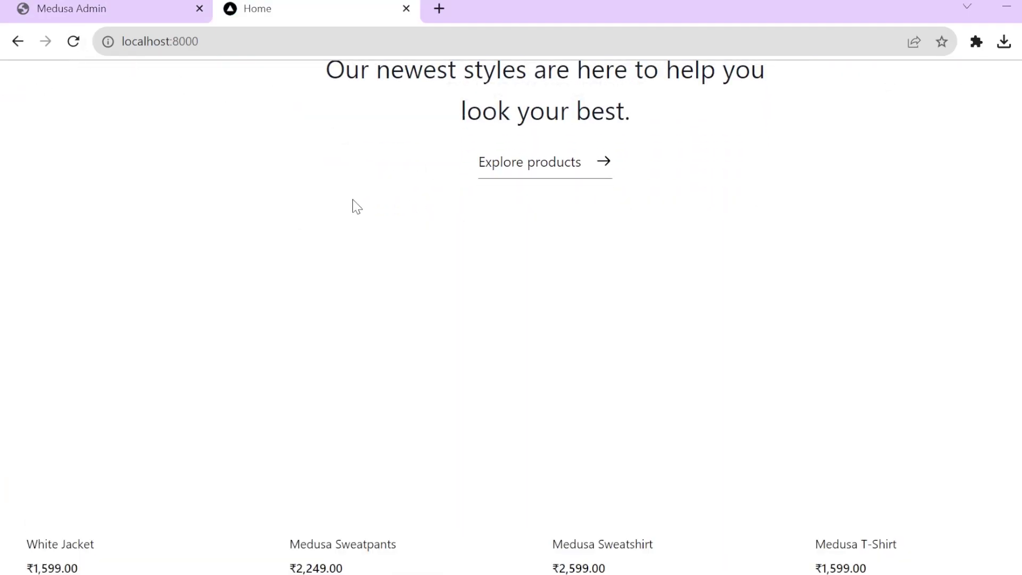
scroll(459, 244, "down", 2)
scroll(459, 244, "down", 1)
scroll(354, 268, "up", 2)
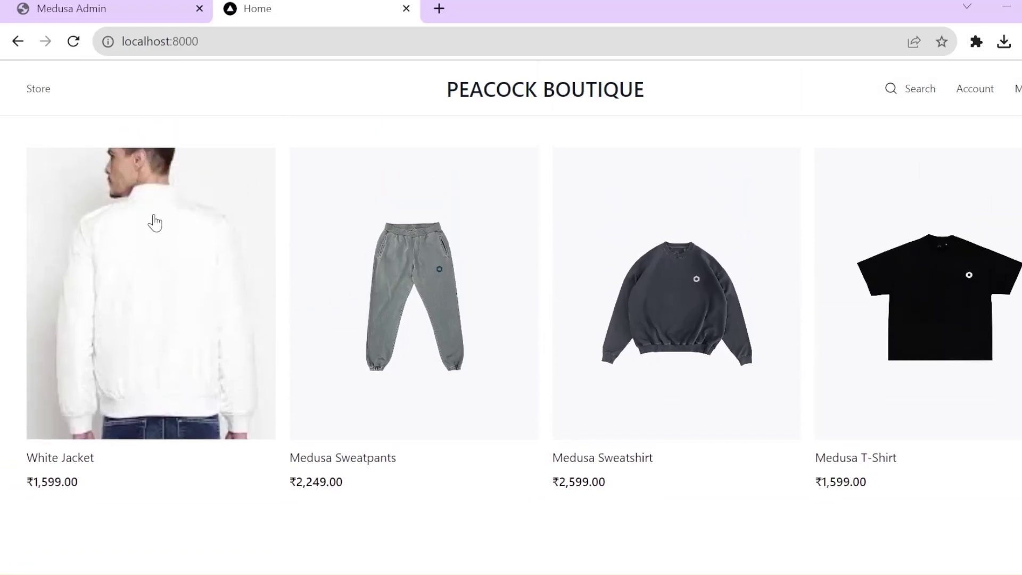
scroll(477, 227, "up", 1)
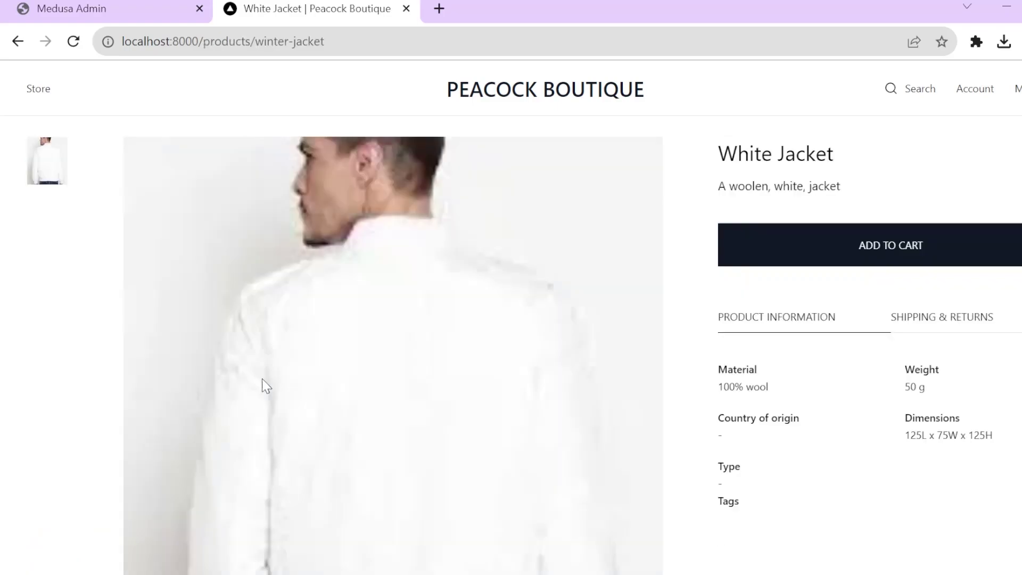
scroll(767, 351, "down", 5)
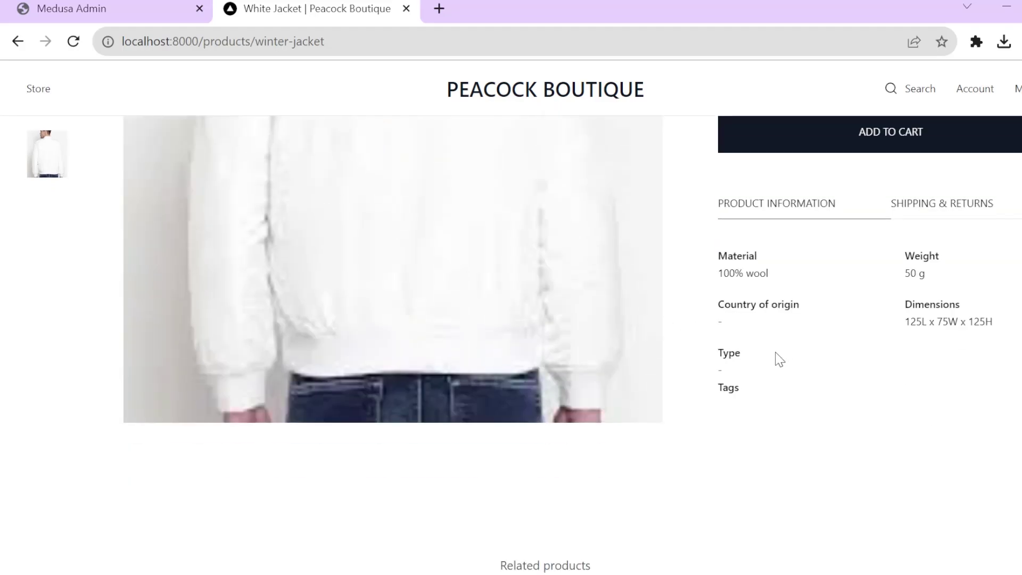
scroll(773, 361, "down", 5)
scroll(771, 358, "up", 10)
Add the Red White Jacket to the shopping bag and check the added item.
left_click(875, 278)
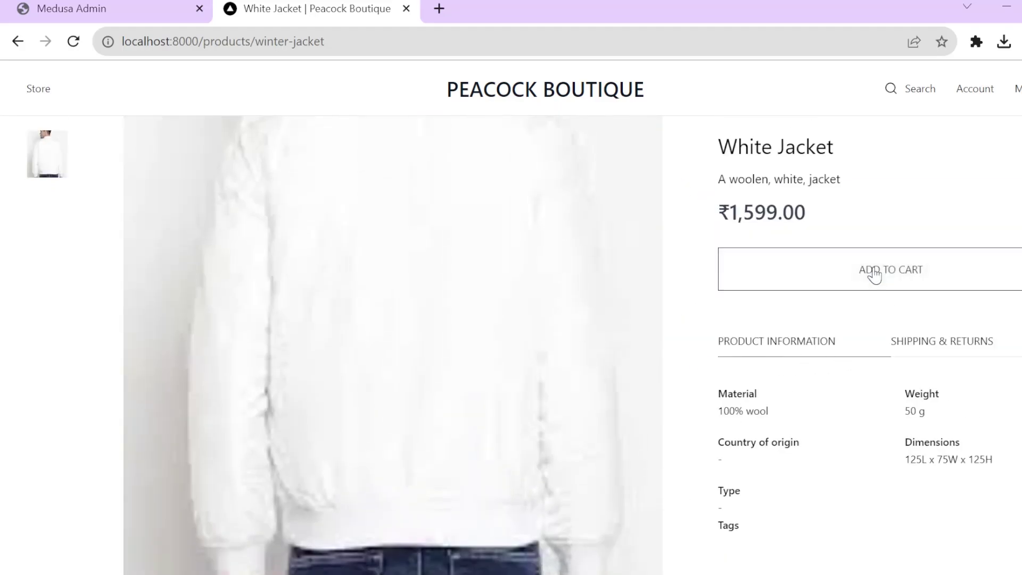
left_click(888, 264)
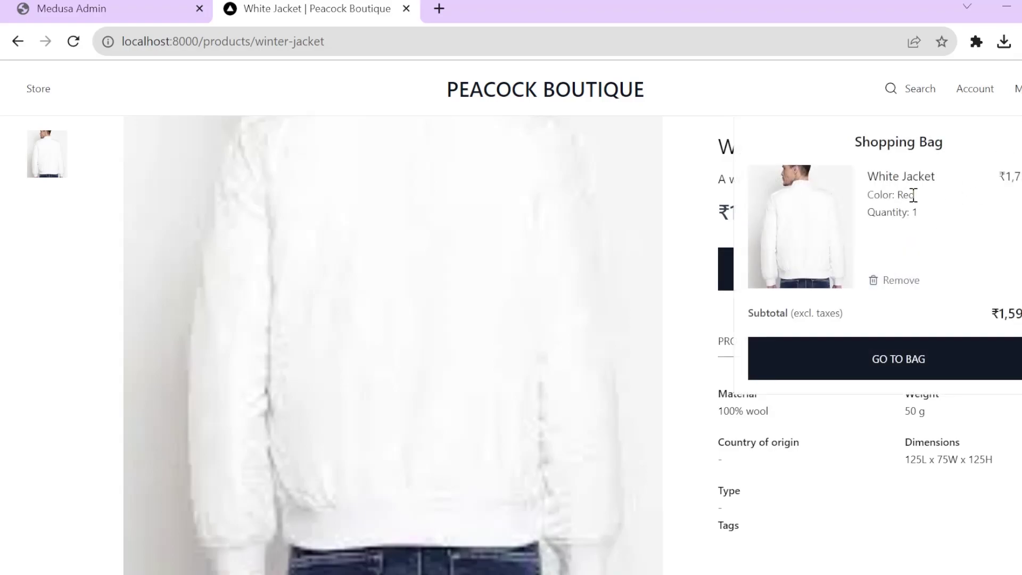
left_click_drag(913, 195, 865, 191)
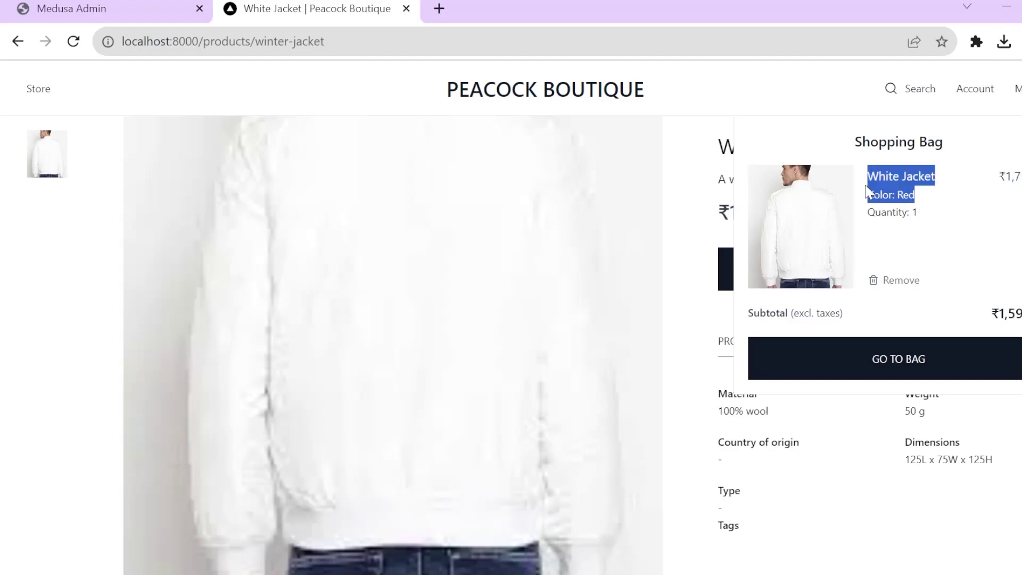
left_click(927, 201)
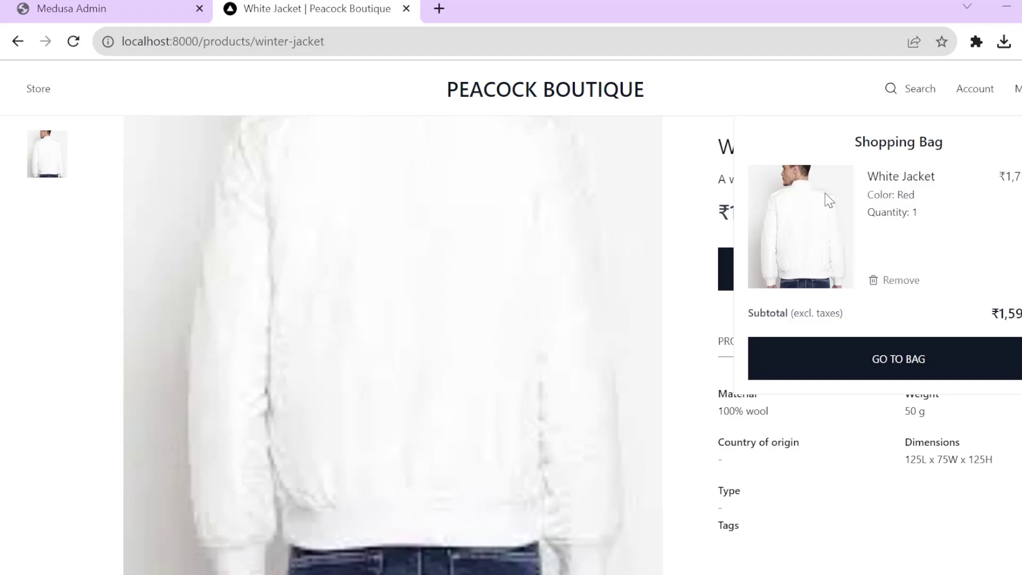
Open the full bag page and review the ₹1,758.90 total including taxes.
left_click(899, 361)
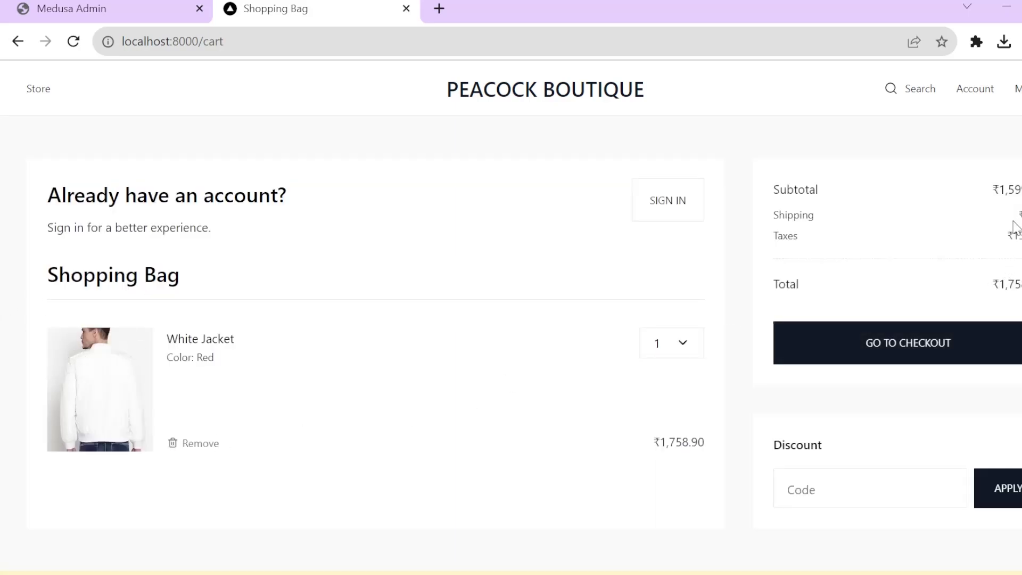
left_click_drag(1016, 240, 751, 198)
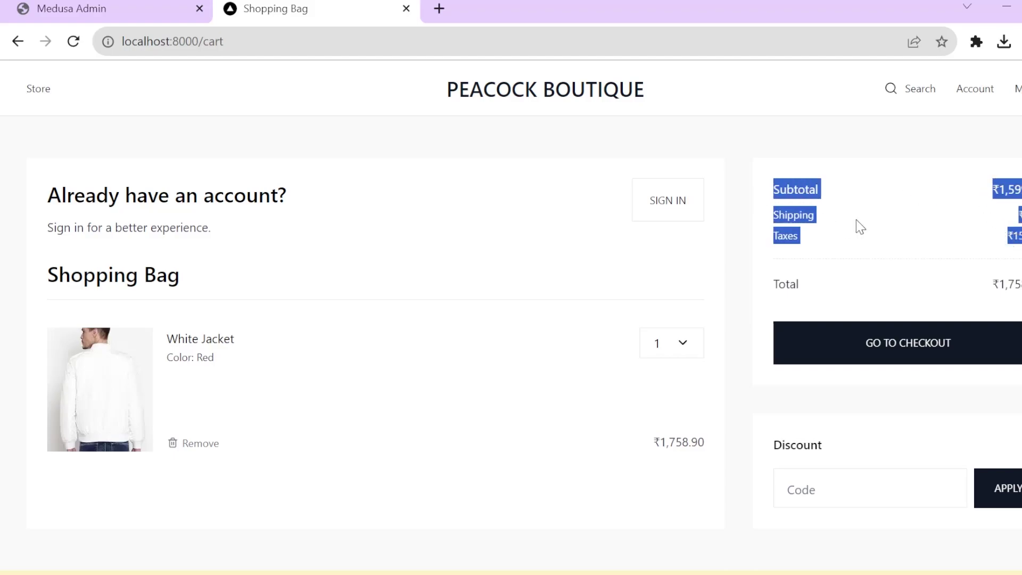
left_click(864, 235)
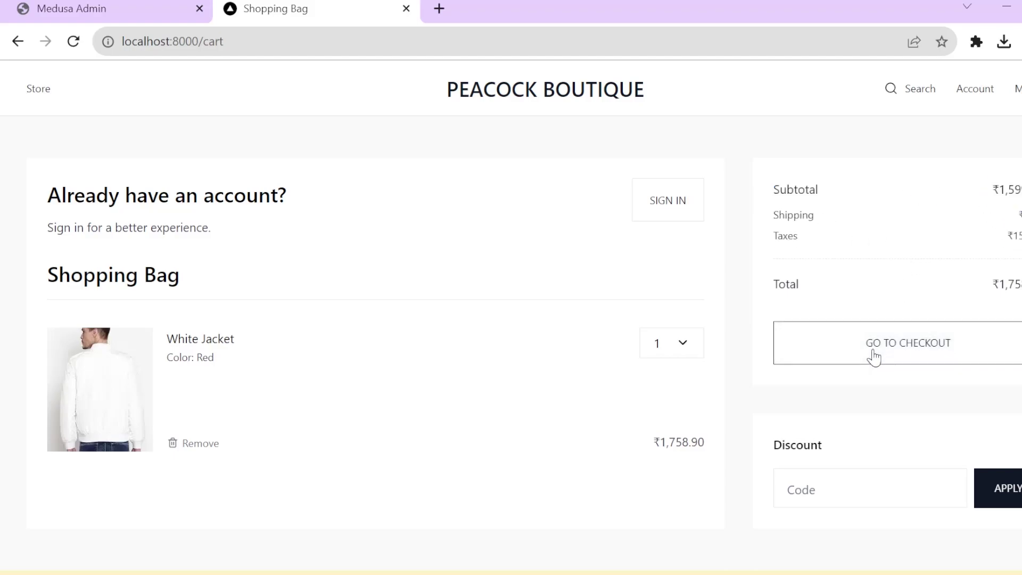